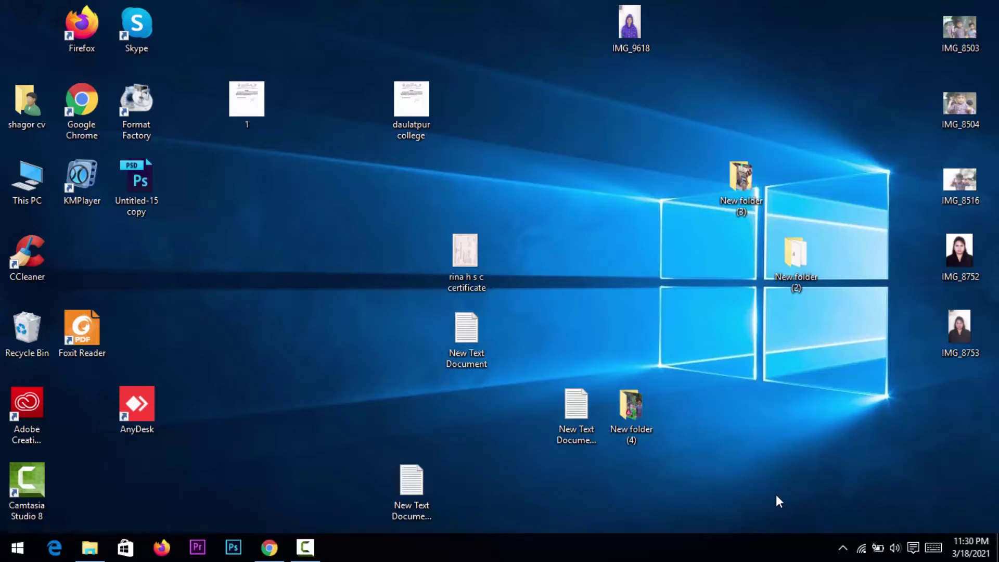
right_click(686, 3)
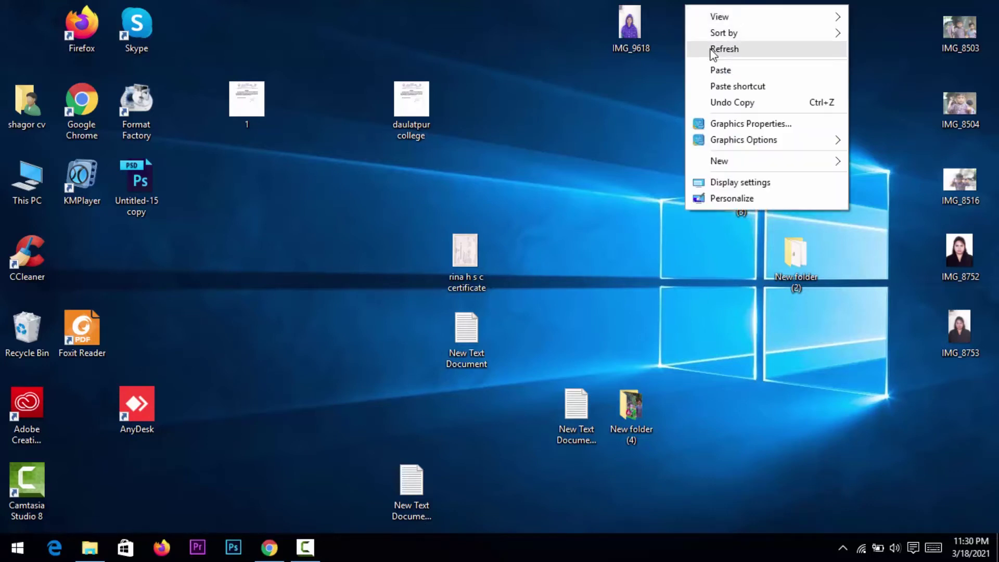
left_click(713, 50)
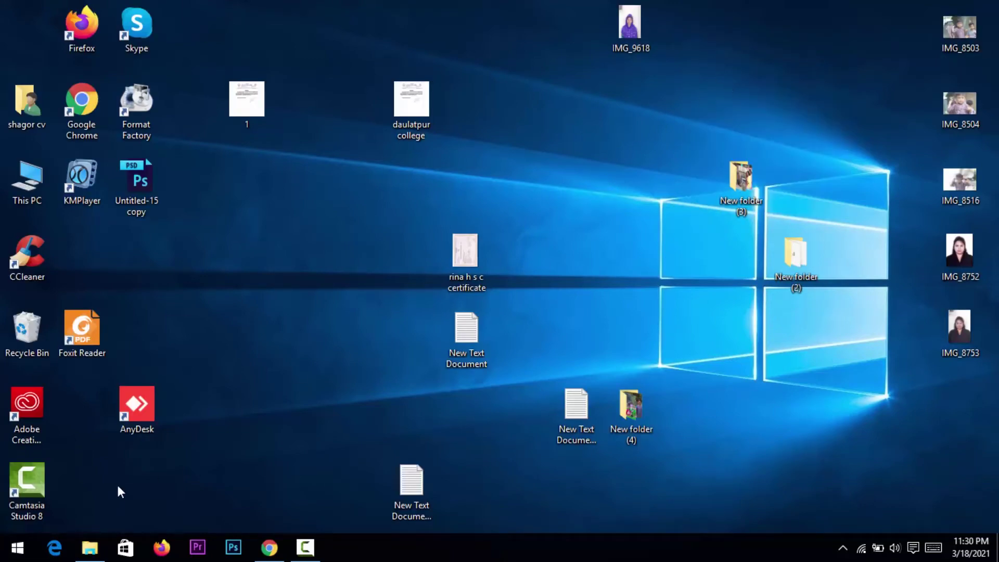
- Find Adobe Photoshop CS among the installed apps and launch it
left_click(17, 547)
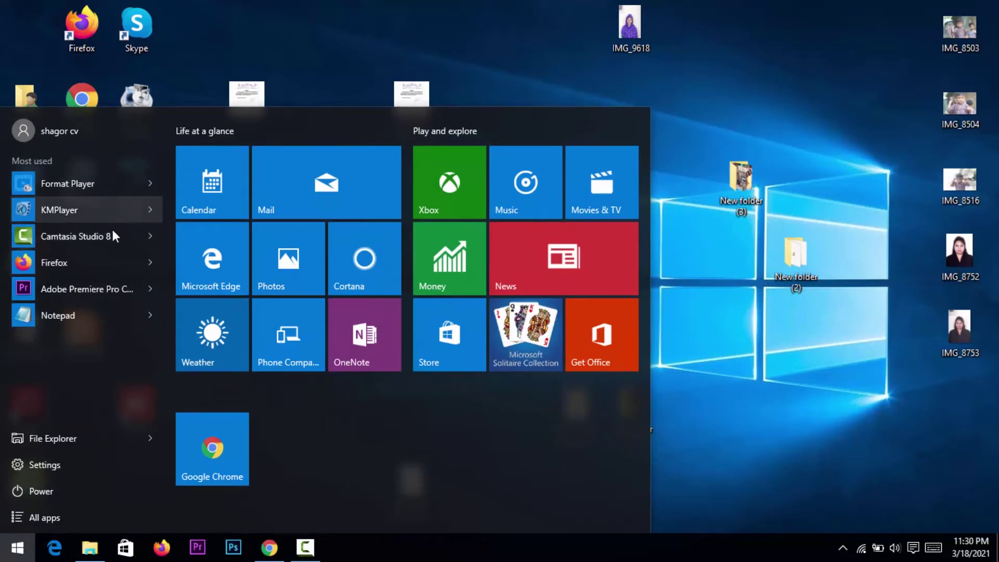
left_click(40, 517)
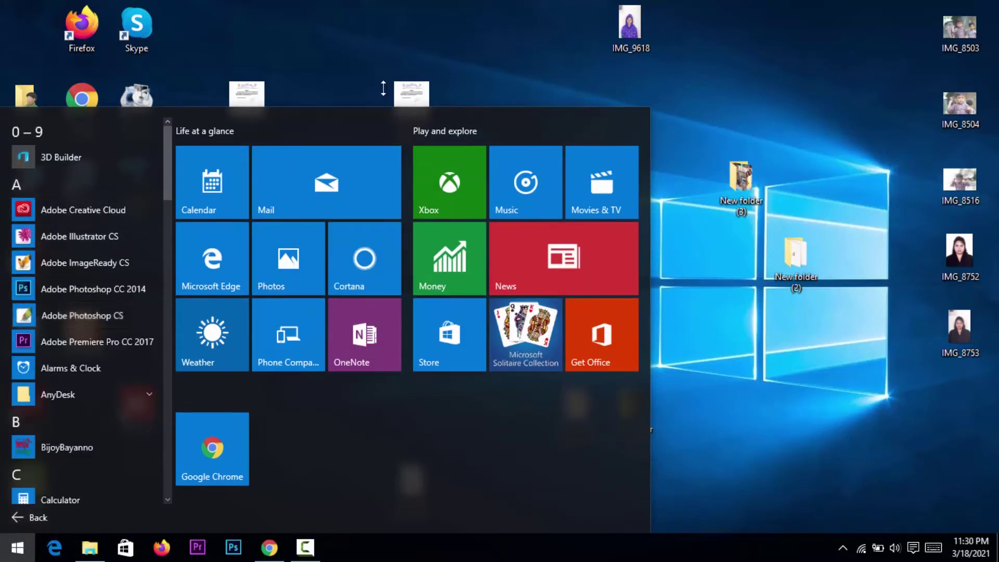
left_click(696, 100)
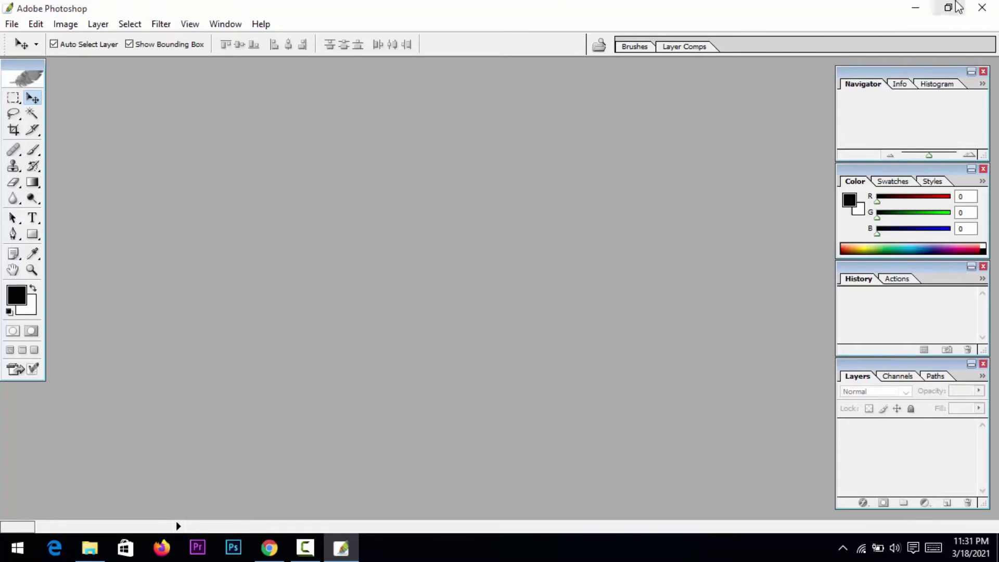
- Open the desktop photo IMG_9618 in Photoshop and maximize its document window
left_click(914, 7)
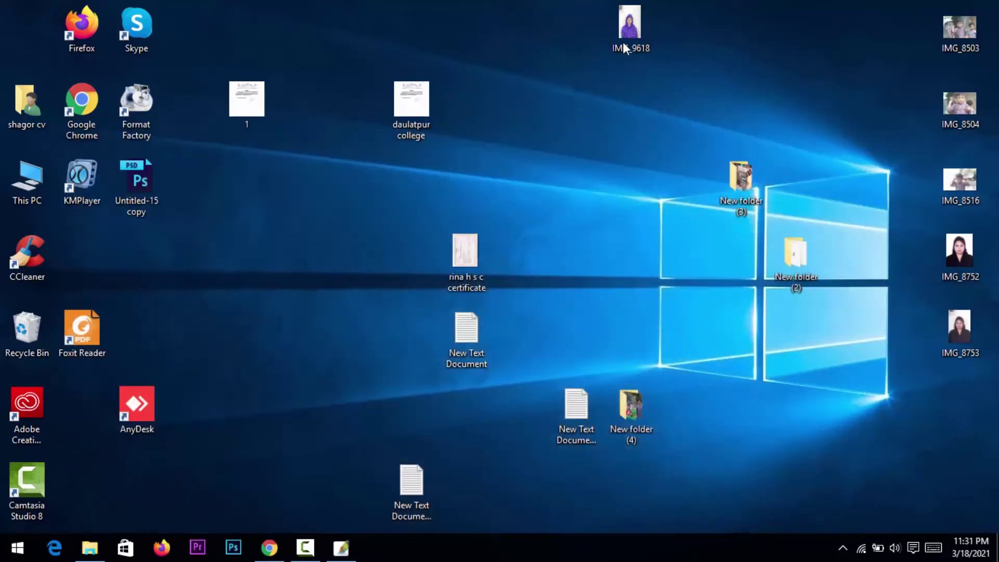
left_click_drag(624, 48, 340, 172)
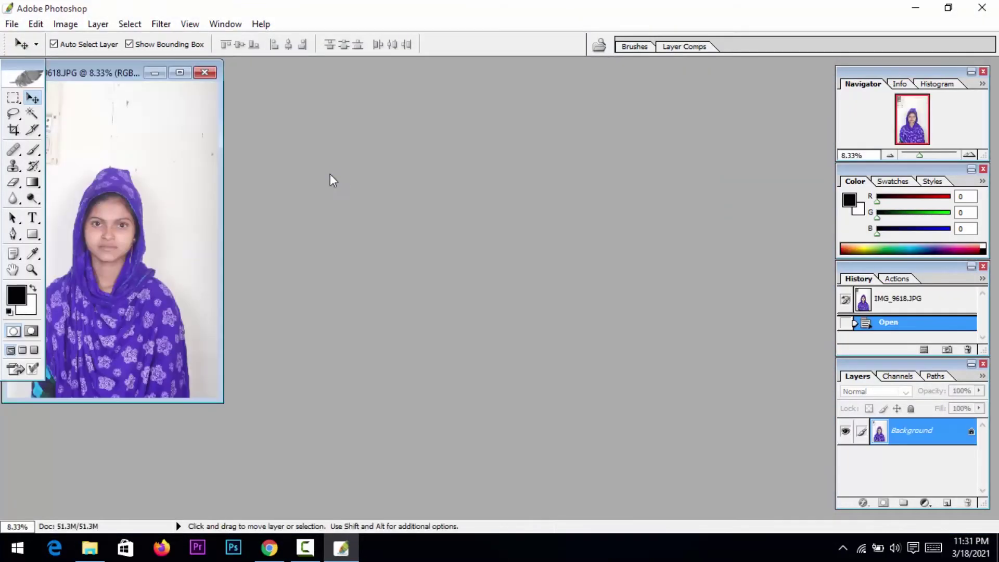
left_click(179, 72)
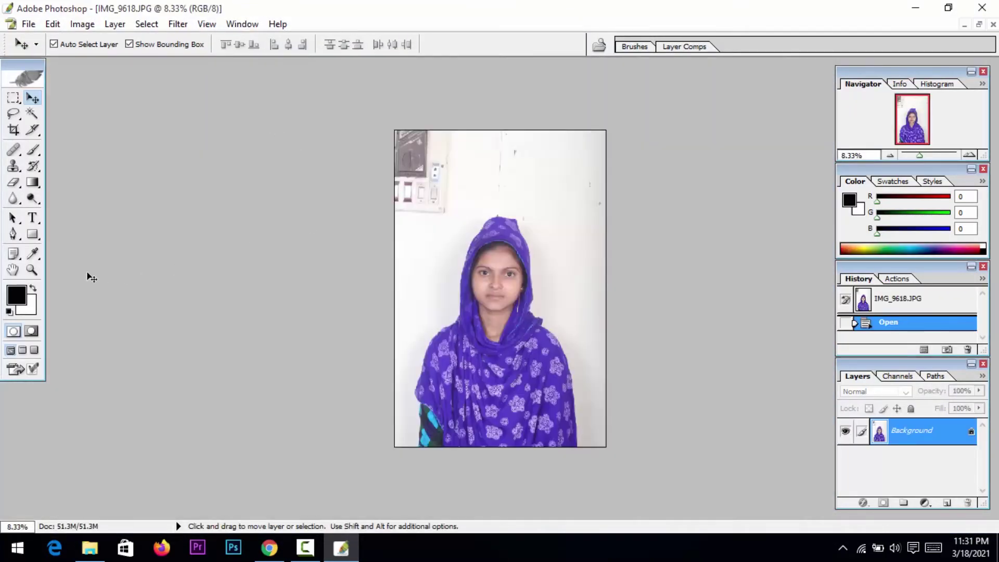
- Examine the face, neck and scarf in the photo up close, then return to a wider view of the portrait
left_click(32, 269)
left_click(519, 278)
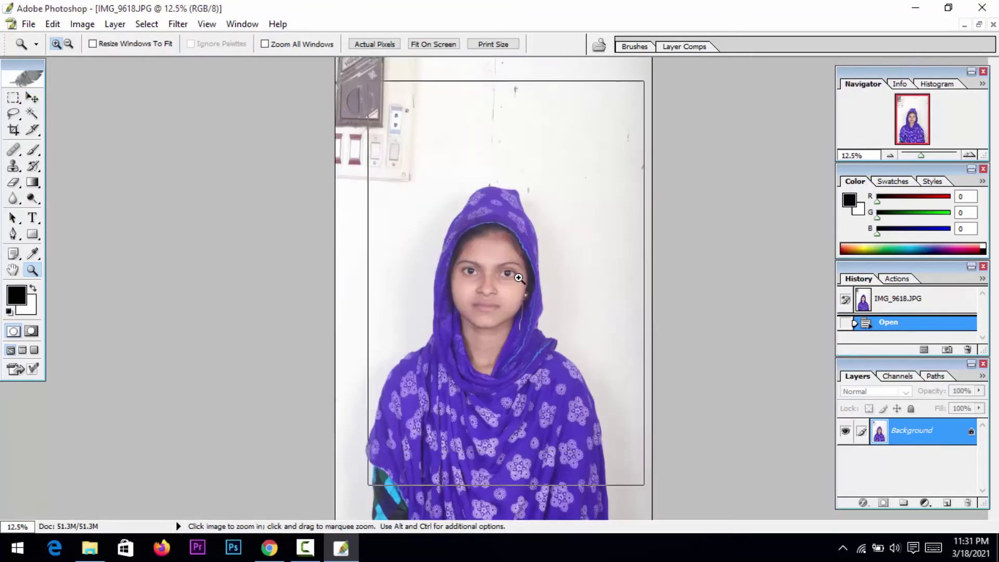
left_click(519, 278)
left_click(519, 278)
left_click(519, 278)
left_click(518, 277)
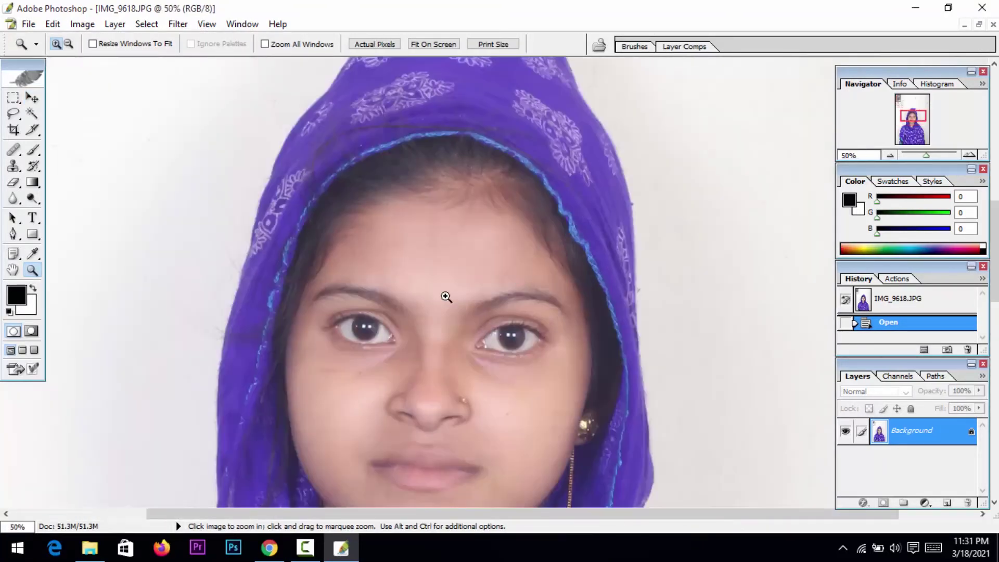
left_click(13, 269)
left_click_drag(303, 307, 299, 188)
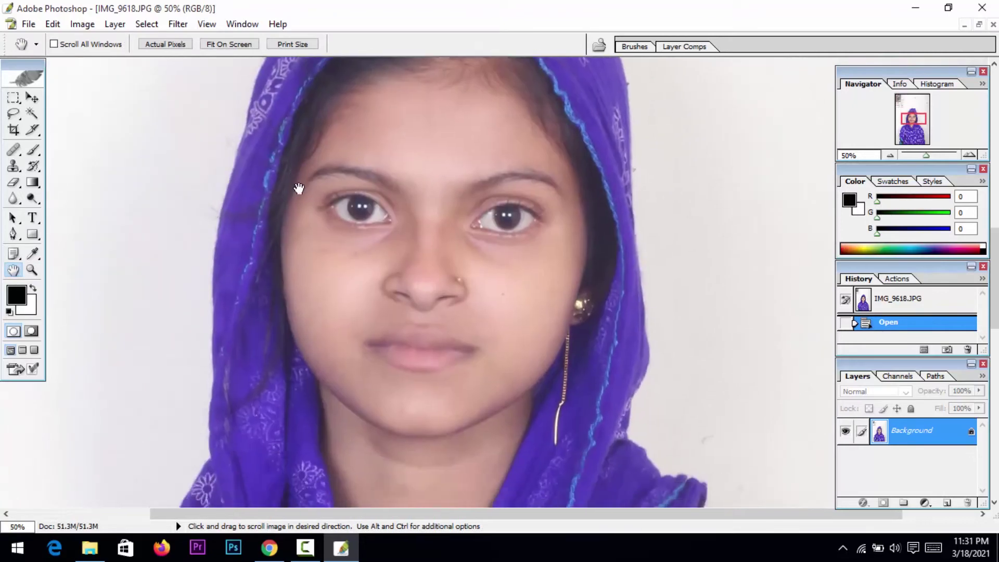
left_click_drag(363, 352, 372, 229)
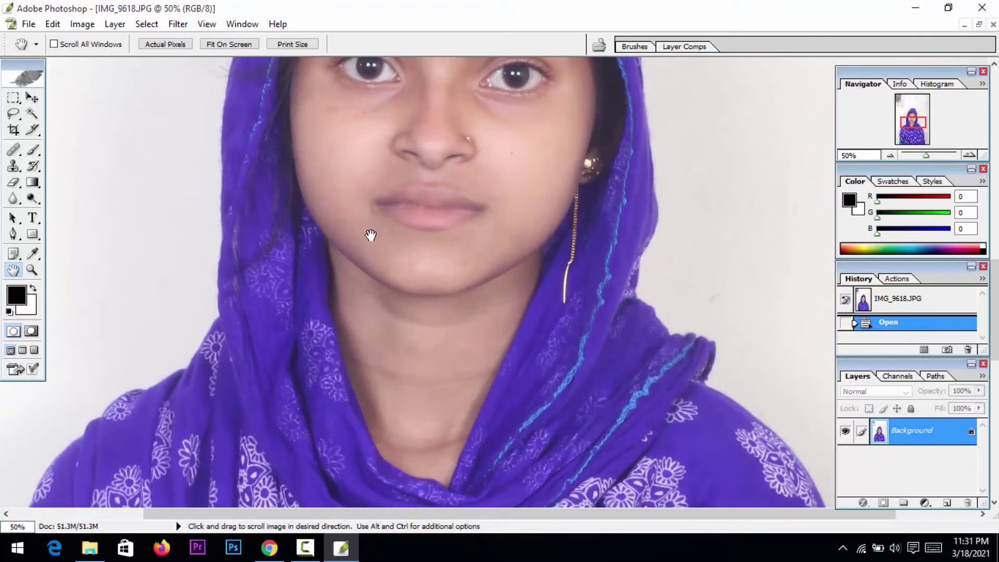
left_click_drag(371, 235, 357, 349)
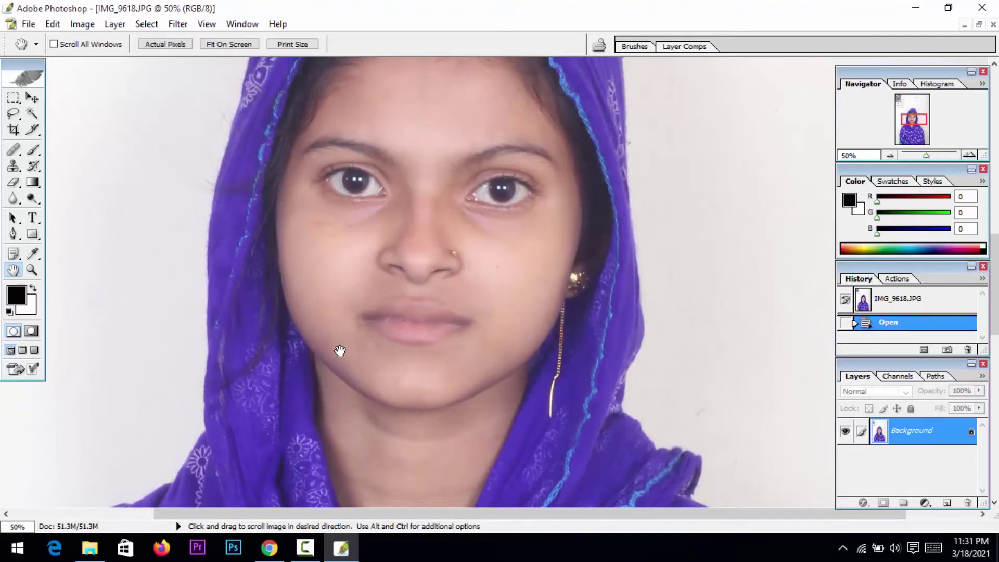
key("z")
left_click(339, 351, "alt")
left_click(338, 351, "alt")
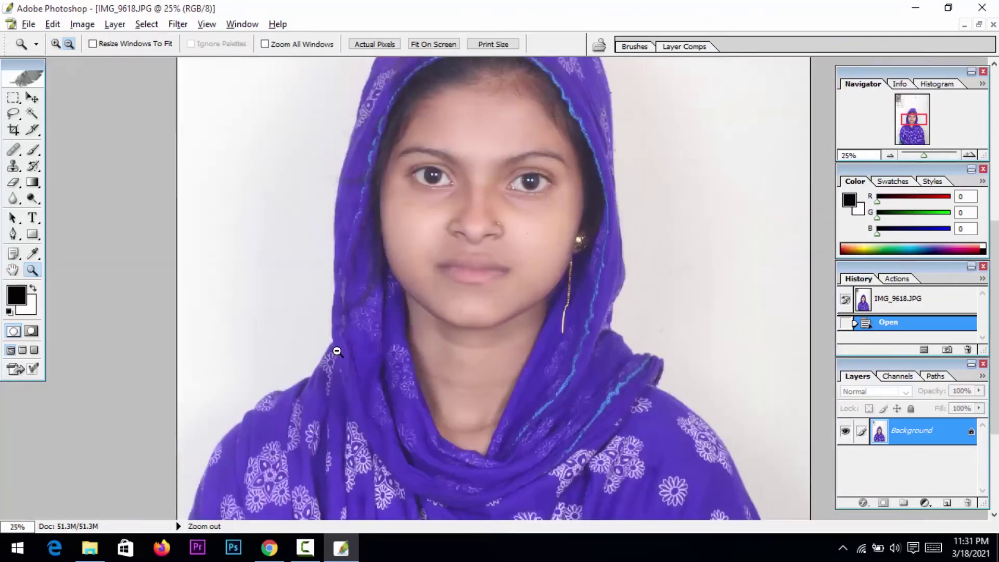
left_click(337, 351, "alt")
left_click(337, 352, "alt")
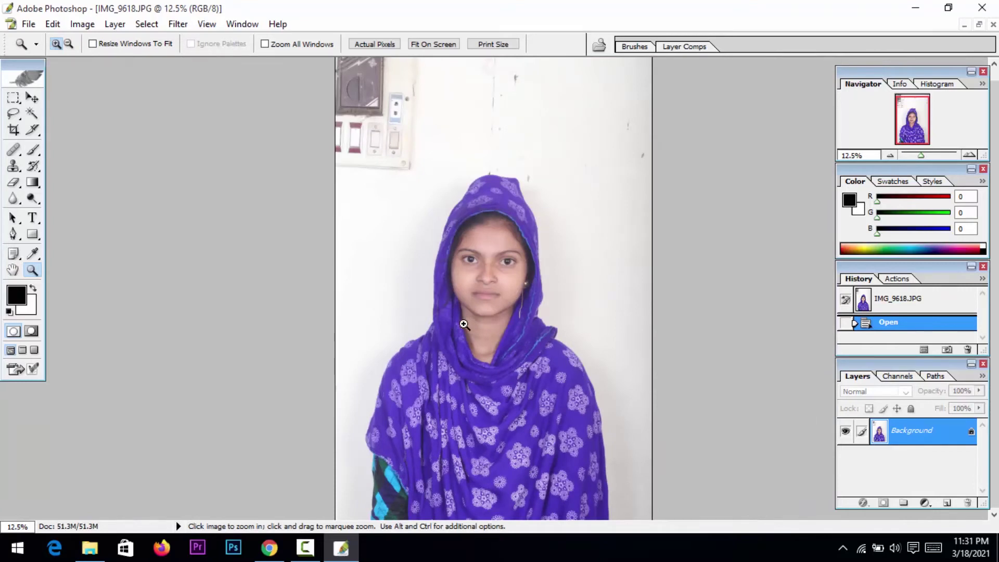
key("space")
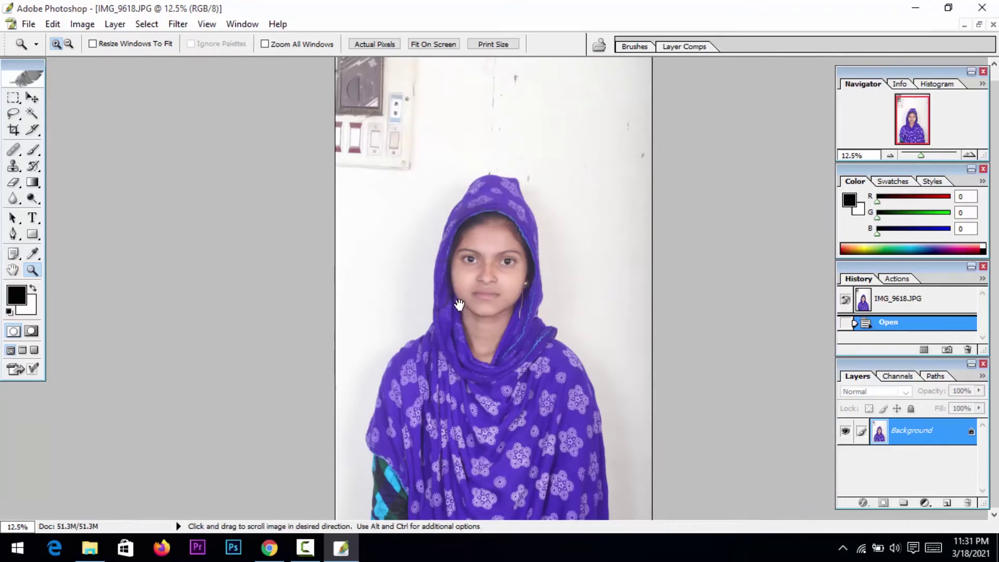
- Set the Crop tool to a width of 1.5 in, a height of 1.9 in and a resolution of 500 pixels/inch
left_click(12, 134)
left_click(37, 46)
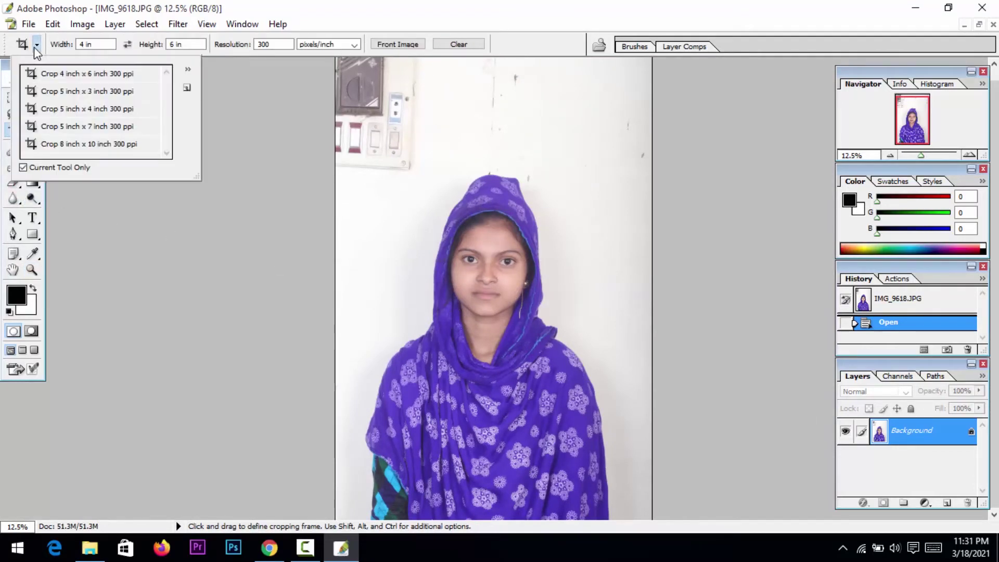
left_click(85, 44)
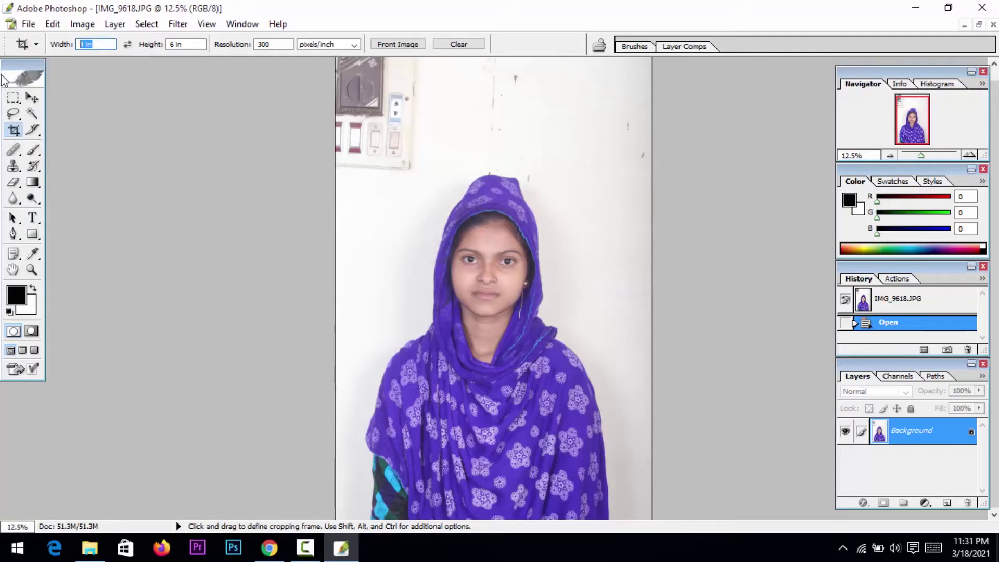
type("1.5")
key("Tab")
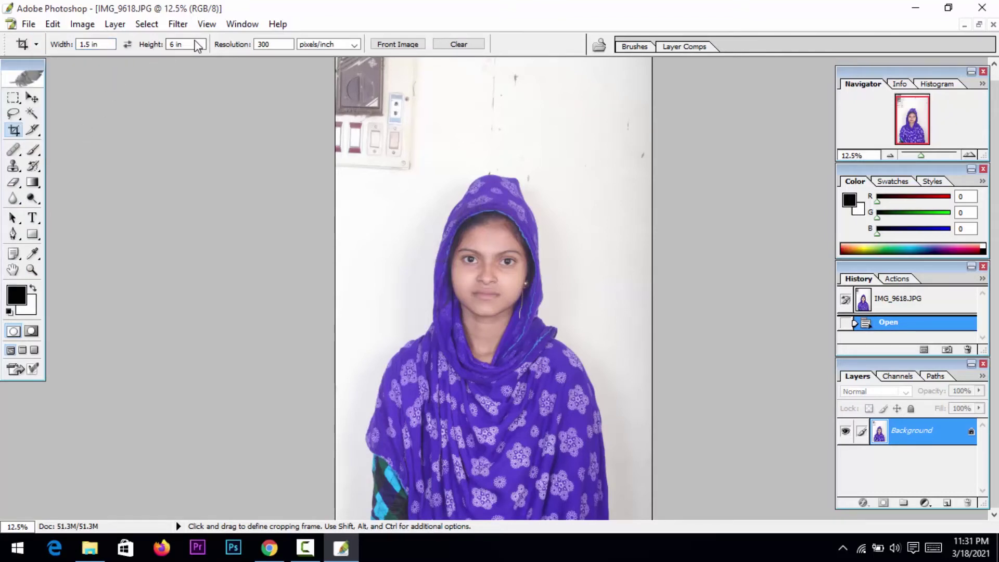
type("1.9")
key("Tab")
type("5")
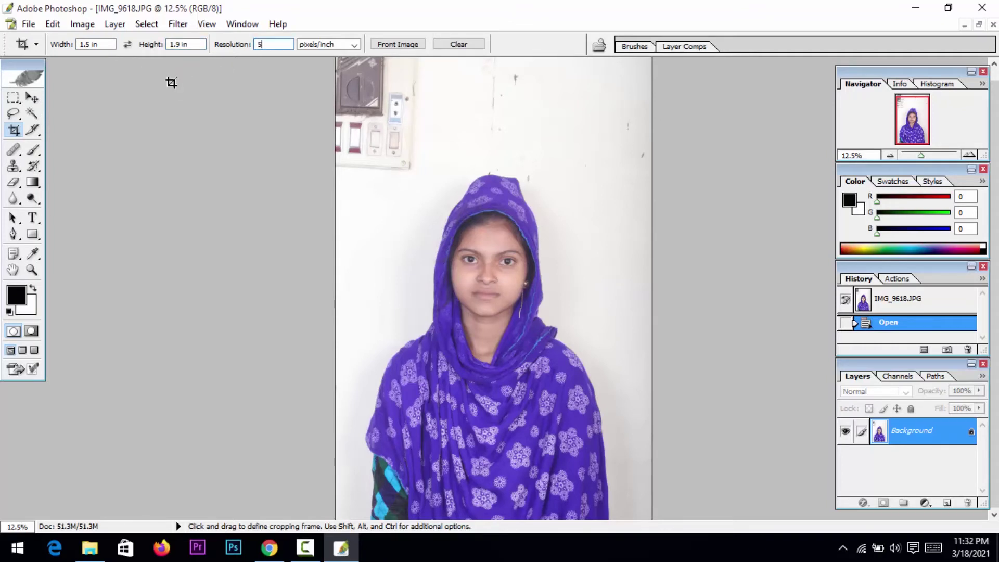
type("00")
- Crop the photo to the head and shoulders, leaving a little wall above the scarf
left_click_drag(385, 152, 592, 434)
left_click_drag(548, 333, 547, 341)
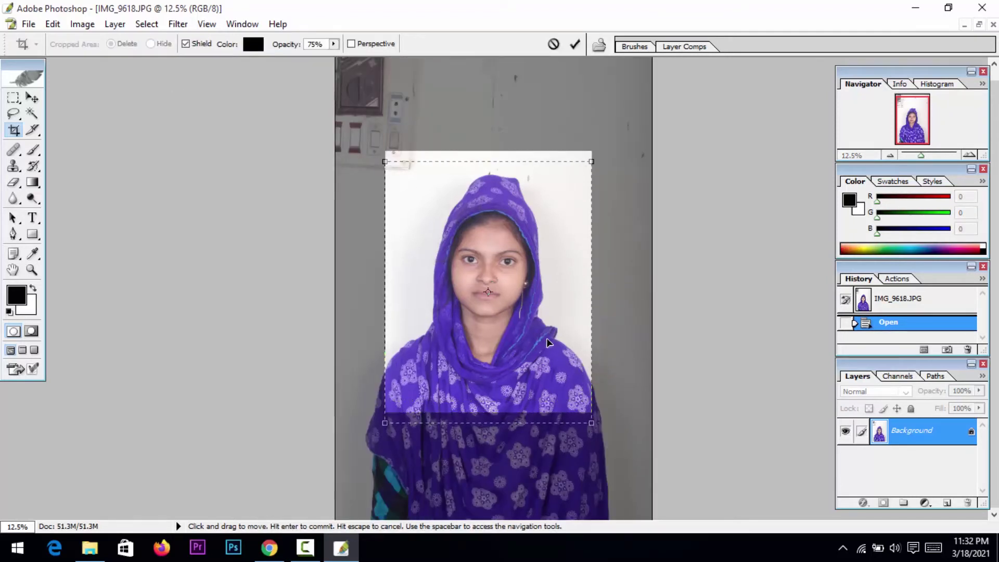
left_click(575, 44)
- Inspect the cropped portrait's face up close, then view the entire picture at 50%
left_click(32, 270)
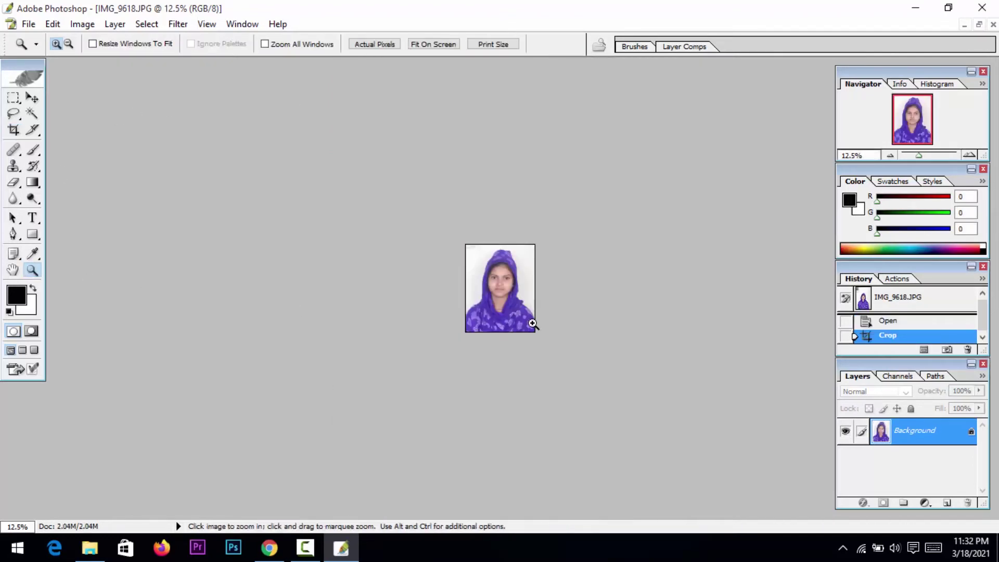
left_click(532, 319)
left_click(532, 320)
left_click(532, 320)
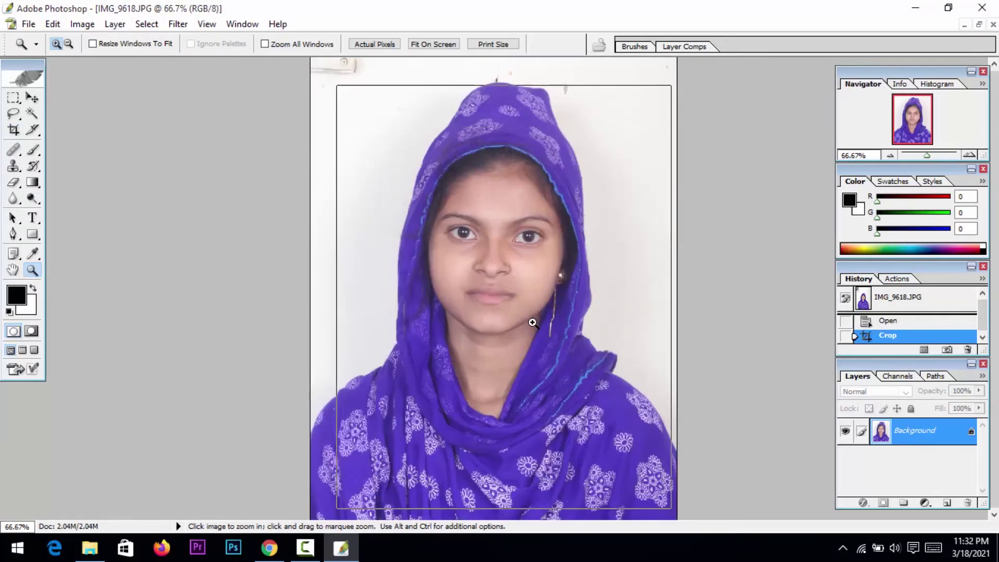
left_click(531, 320)
left_click(471, 298)
left_click_drag(471, 298, 444, 403)
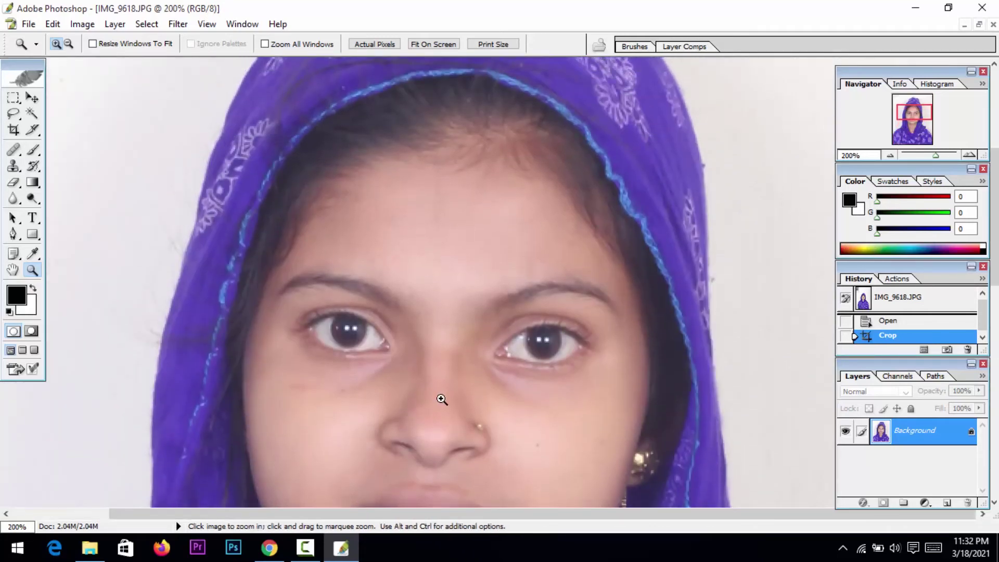
left_click(442, 396, "alt")
left_click(440, 392, "alt")
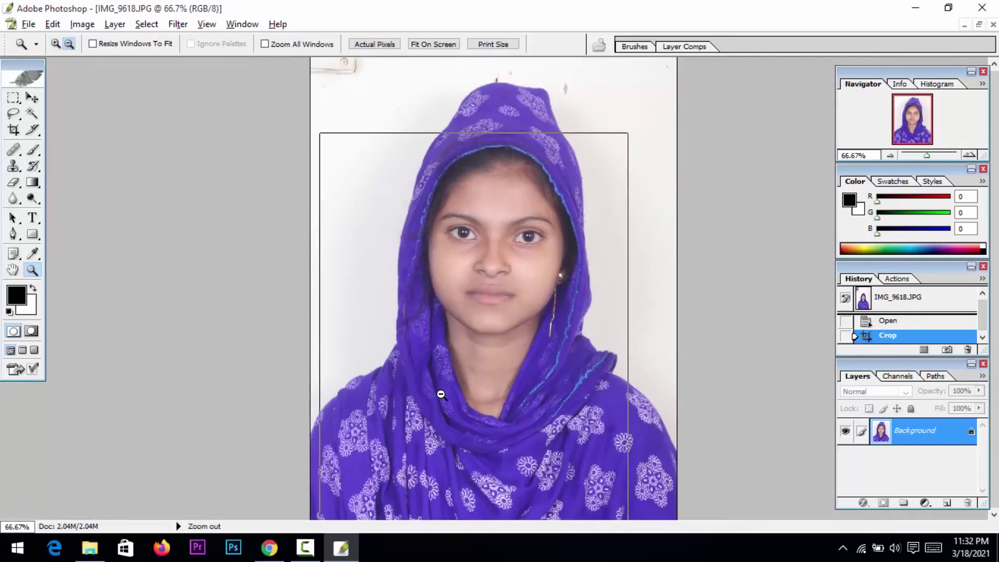
left_click(440, 392, "alt")
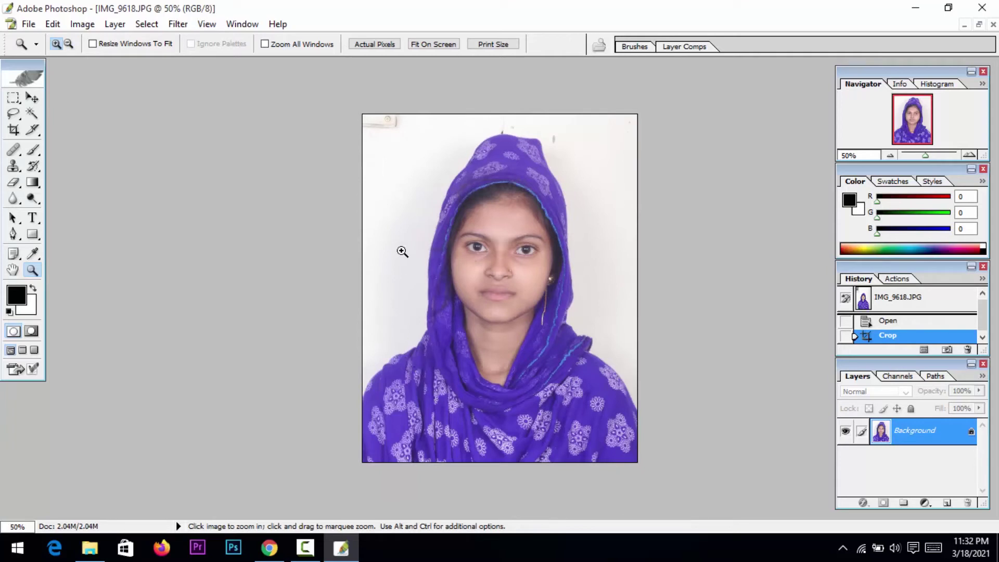
- Activate the Magic Wand tool for selecting the wall behind the woman
left_click(32, 97)
left_click(32, 114)
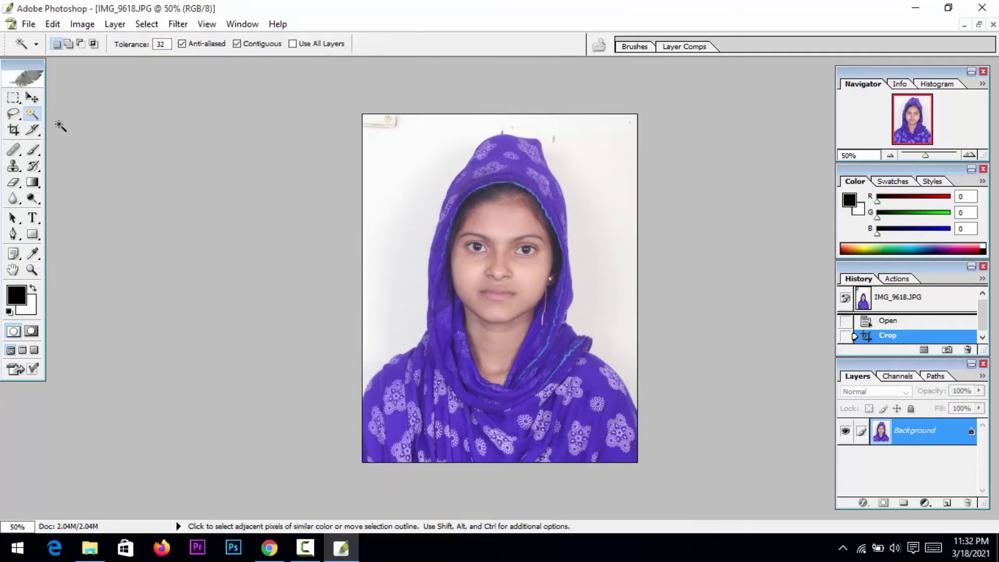
left_click(391, 155)
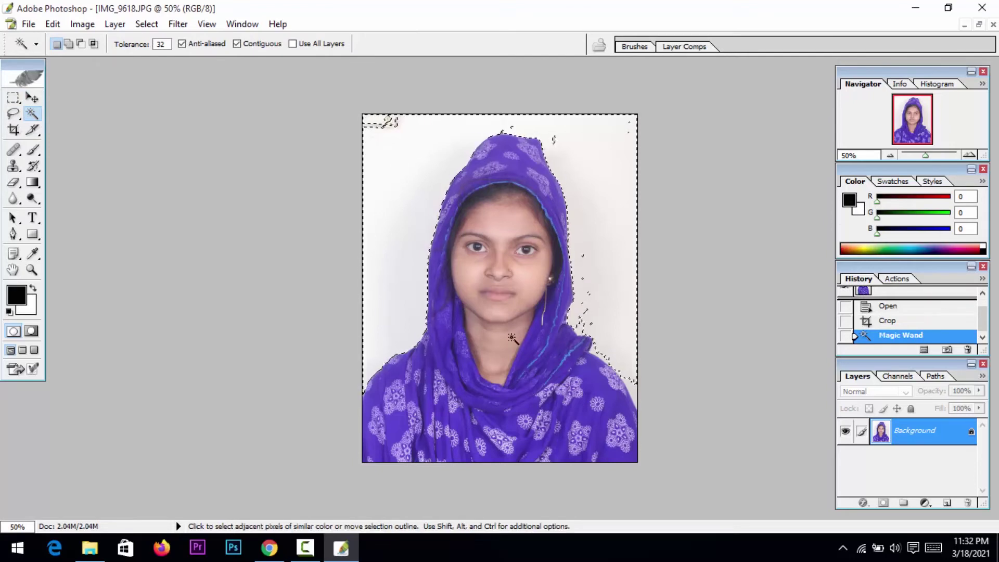
left_click(599, 357)
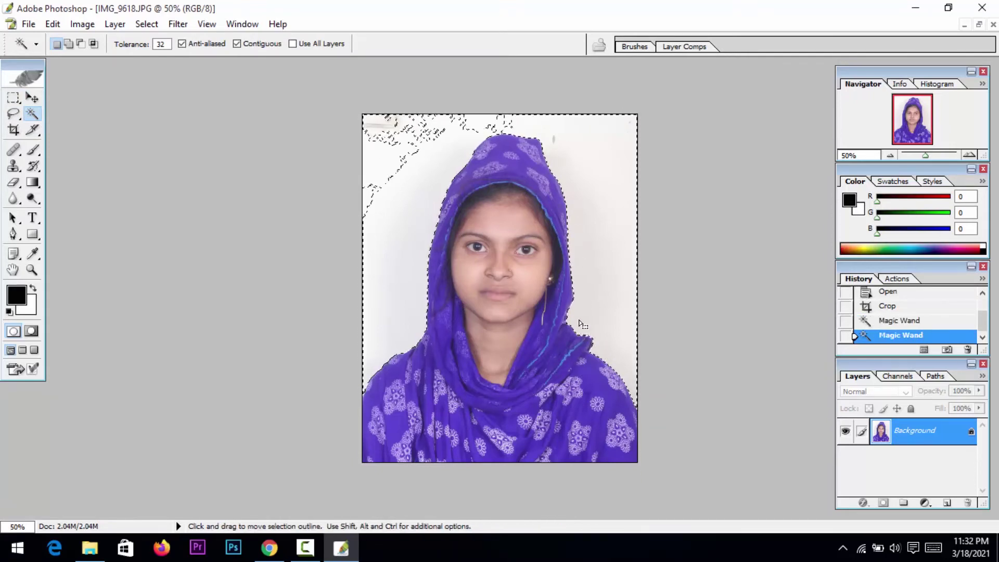
left_click(388, 154)
key("ctrl+d")
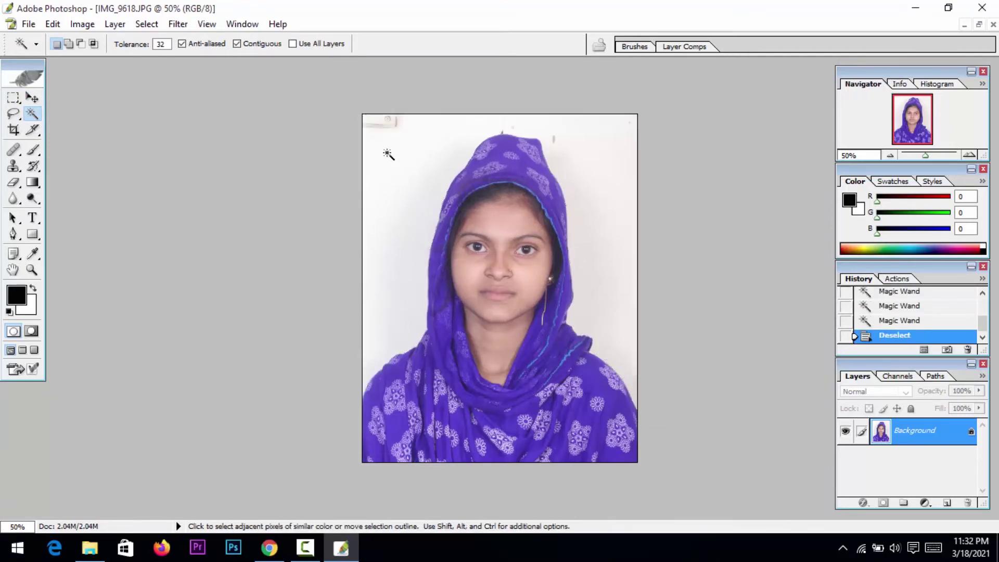
- Select the wall on both sides of the woman with the Magic Wand and feather the selection by 1.2 pixels
left_click(387, 155)
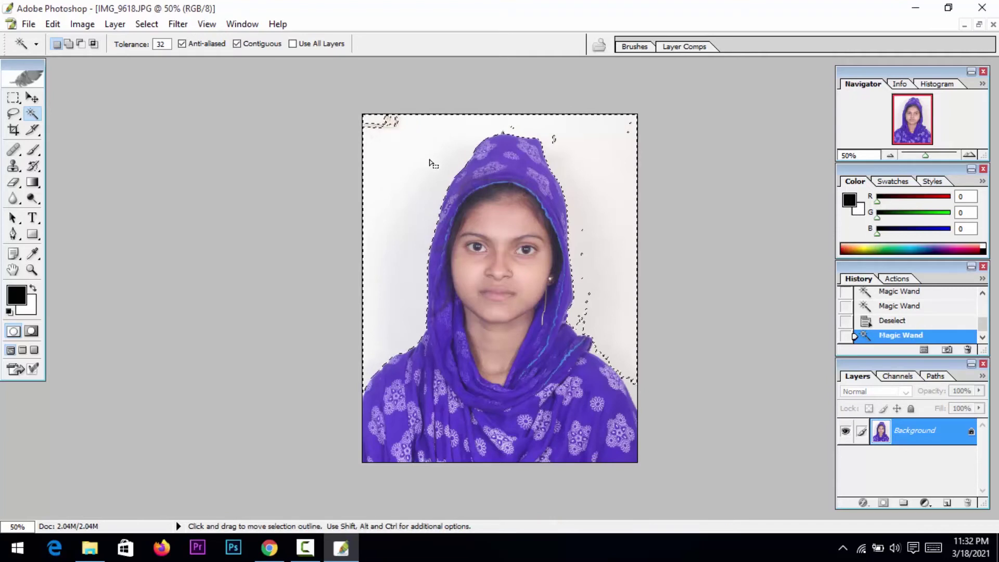
left_click(582, 329, "shift")
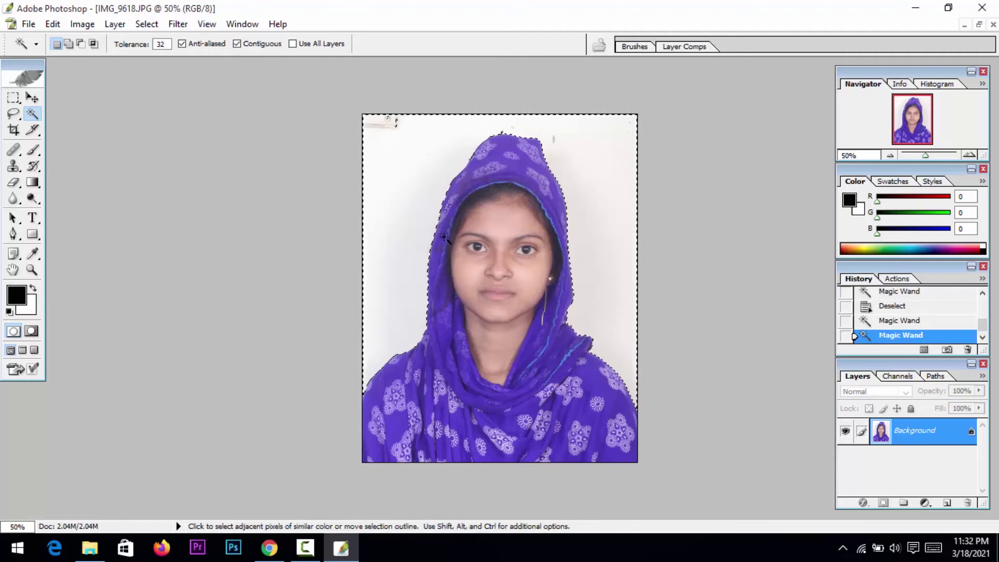
key("ctrl+alt+d")
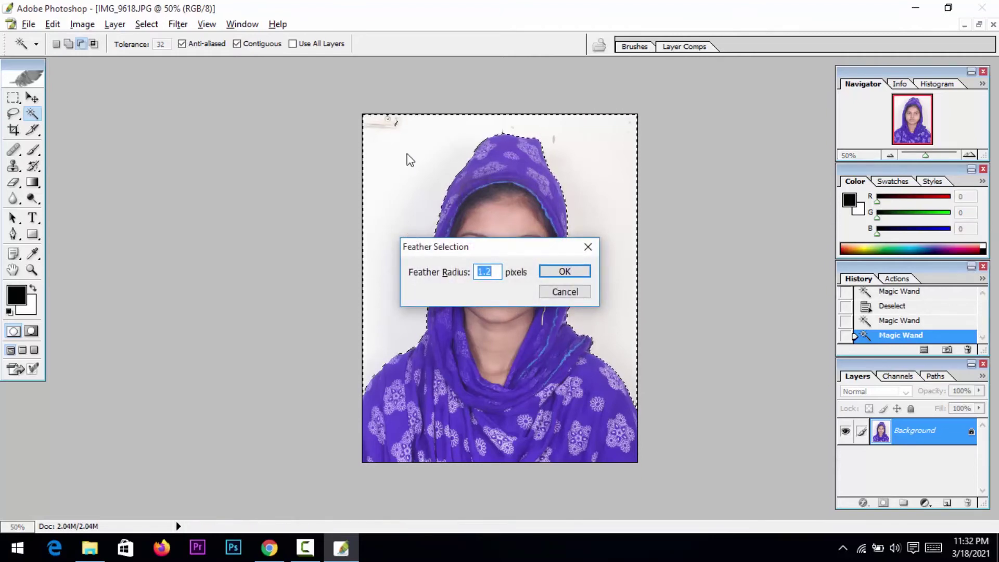
key("Return")
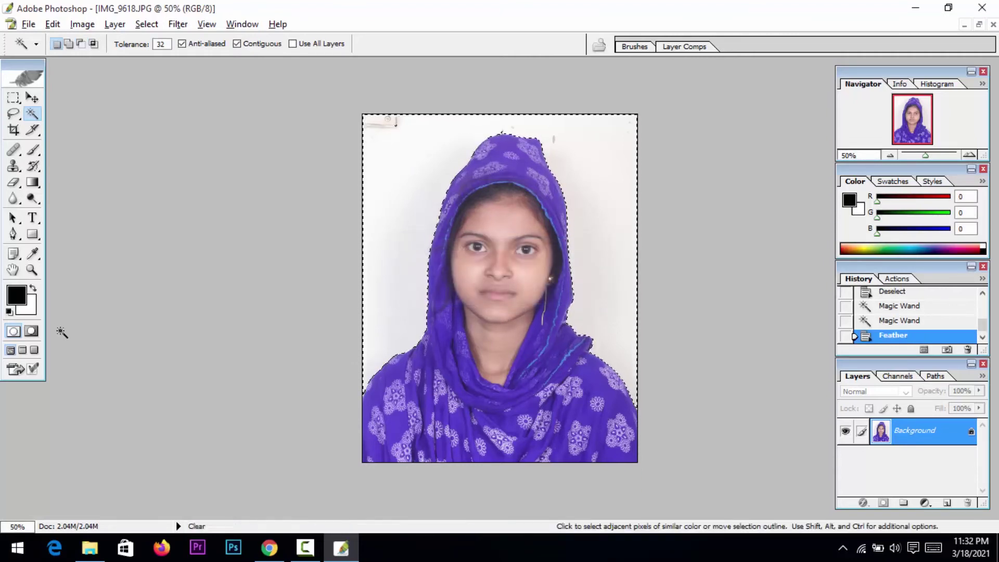
- Clear the selected wall area several times to make the background plain white
key("Delete")
key("Delete")
key("Delete")
key("Delete")
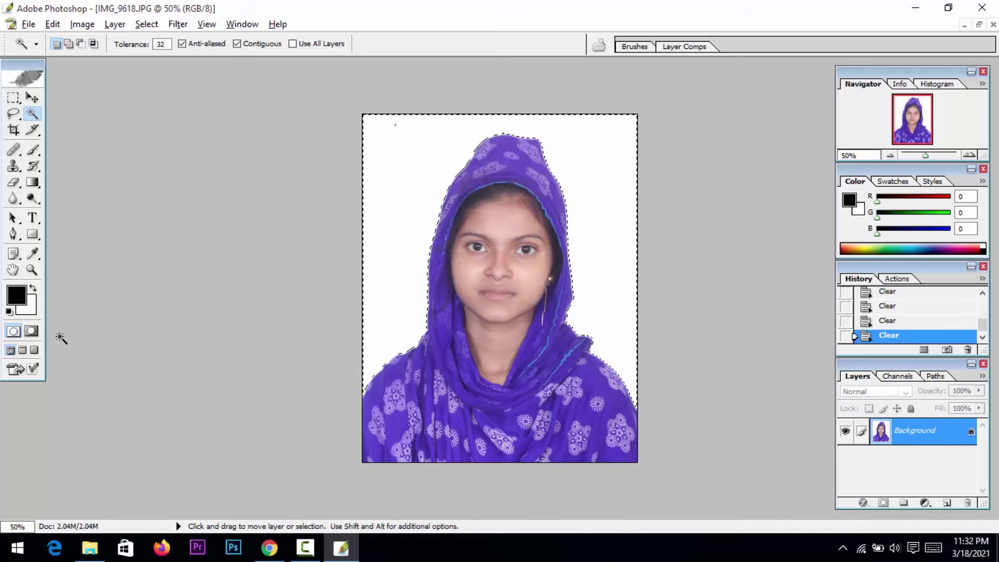
- Deselect the cleared wall area and duplicate the portrait onto a new layer with the Soft Light blend mode
key("ctrl+d")
key("ctrl+alt+0")
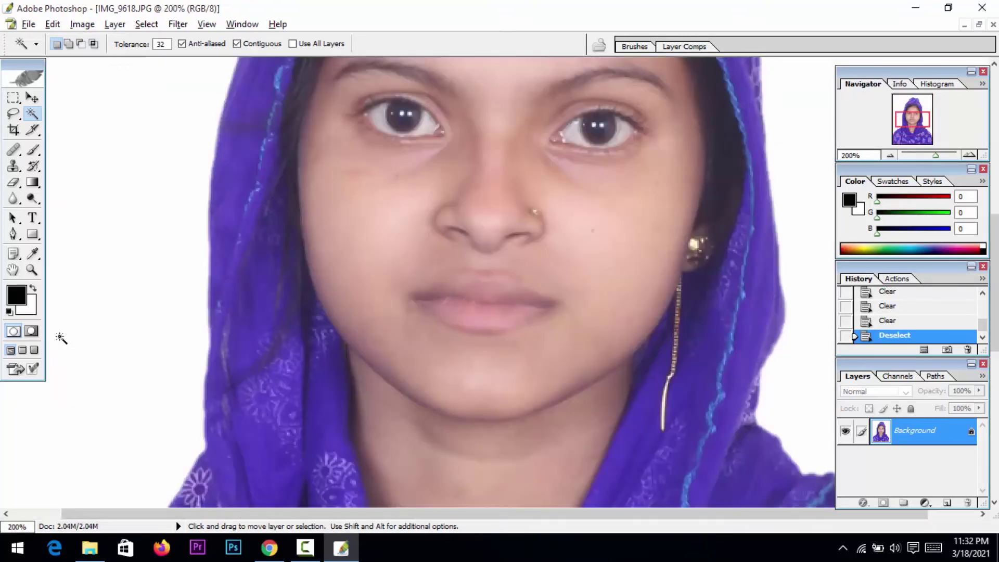
left_click_drag(272, 312, 203, 459)
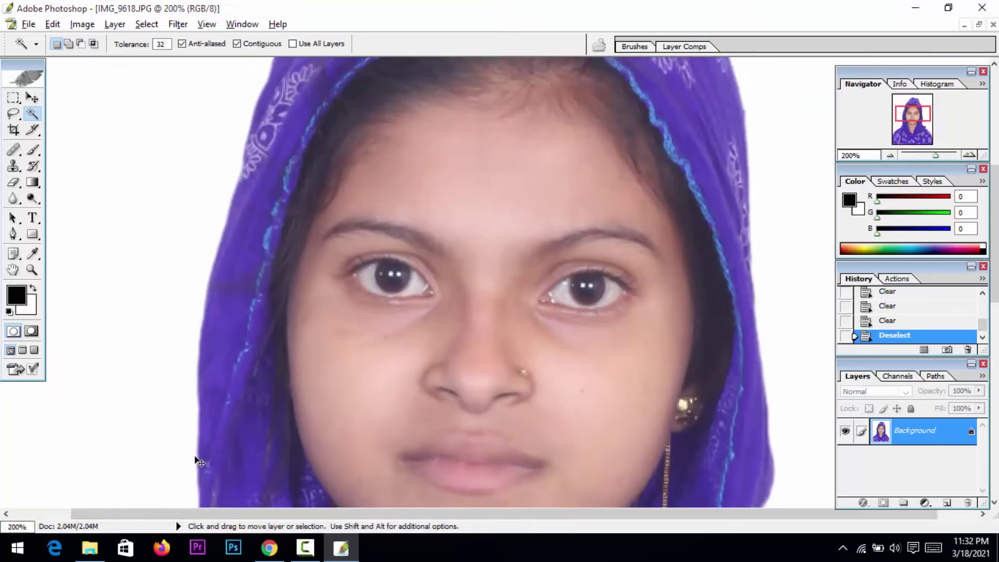
key("ctrl+j")
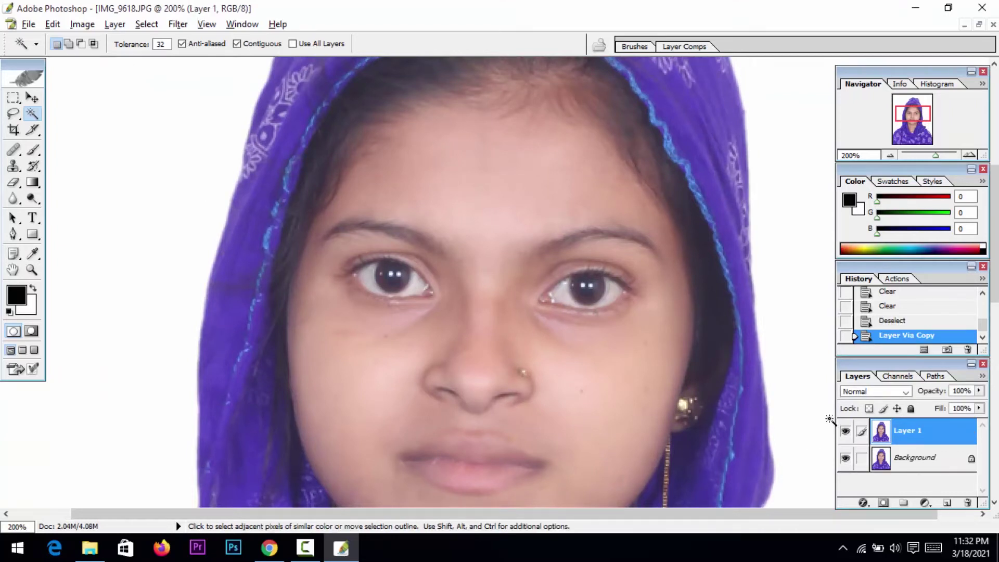
left_click(876, 391)
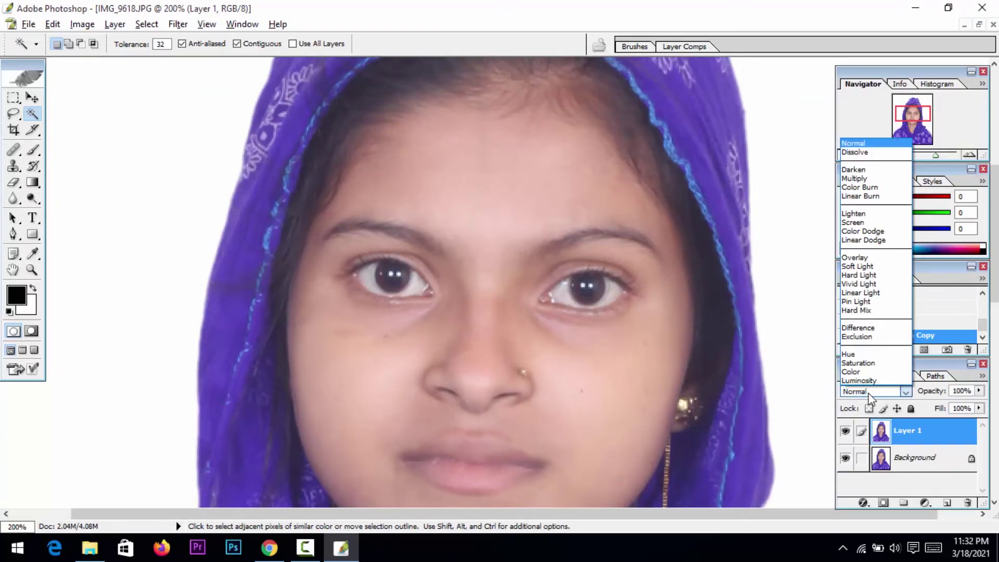
left_click(862, 268)
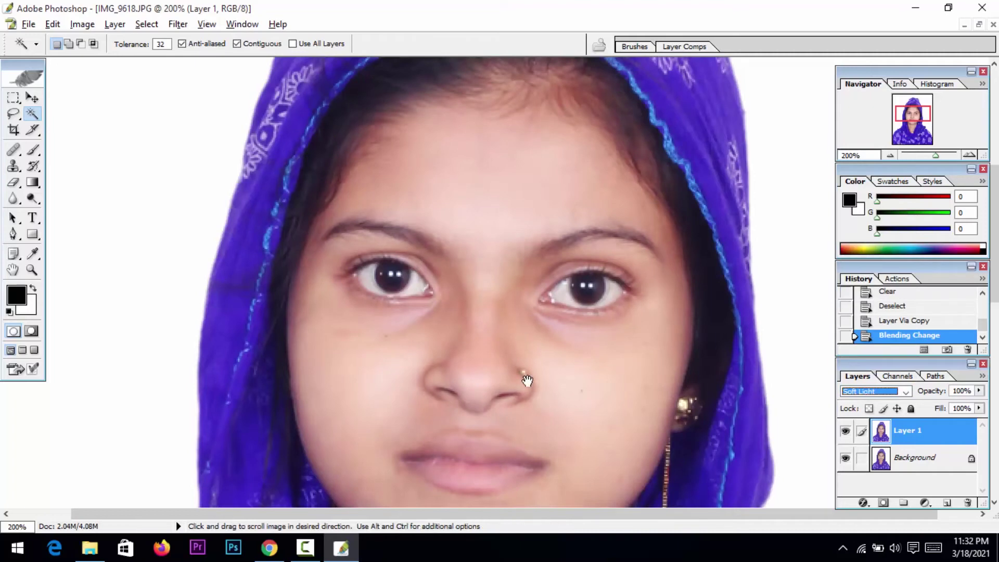
- Retouch the skin under the eye on the nose-stud side with the Healing Brush on the Background layer
left_click_drag(522, 328, 516, 210)
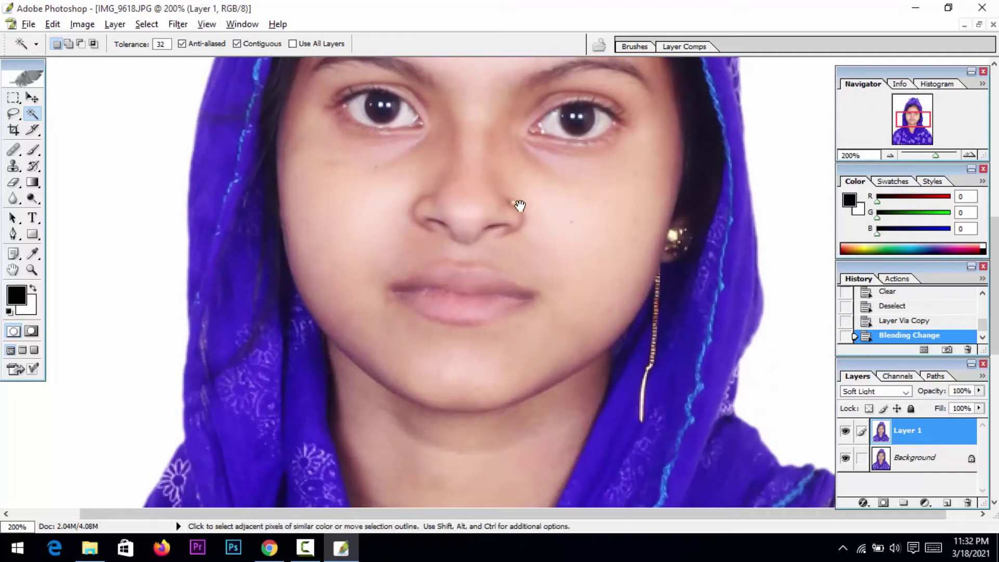
left_click_drag(538, 250, 442, 434)
key("j")
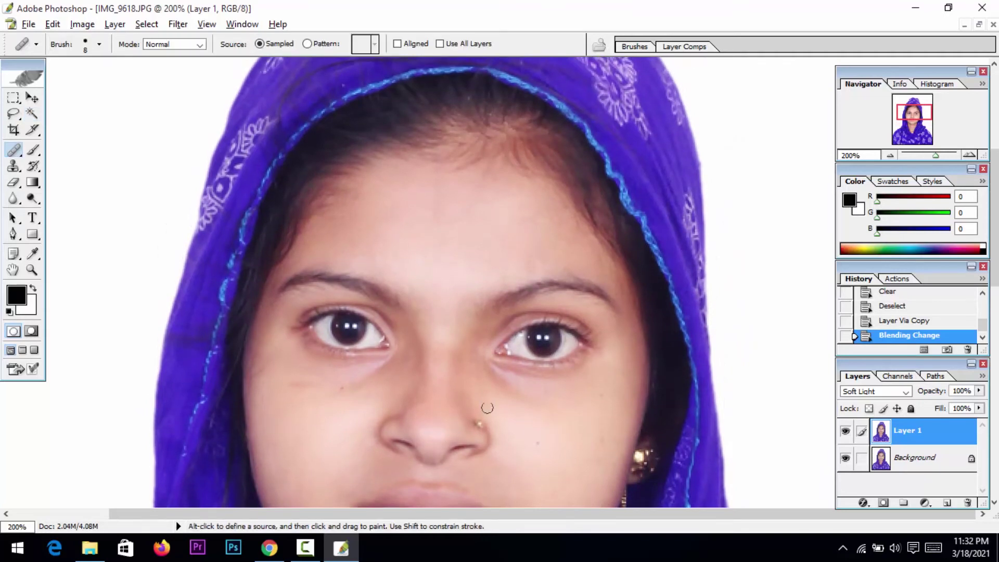
left_click_drag(504, 424, 479, 353)
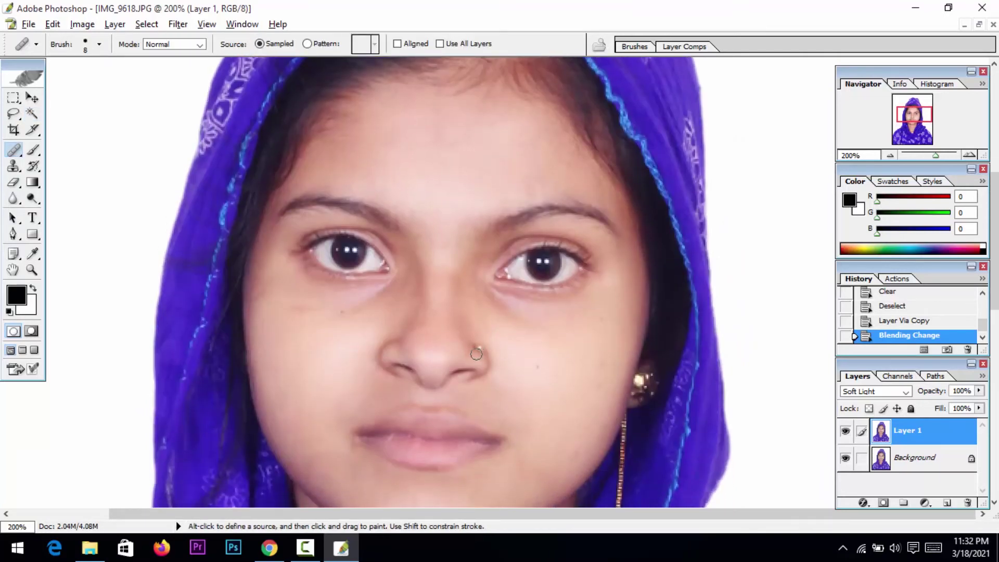
left_click(878, 454)
left_click(545, 341, "alt")
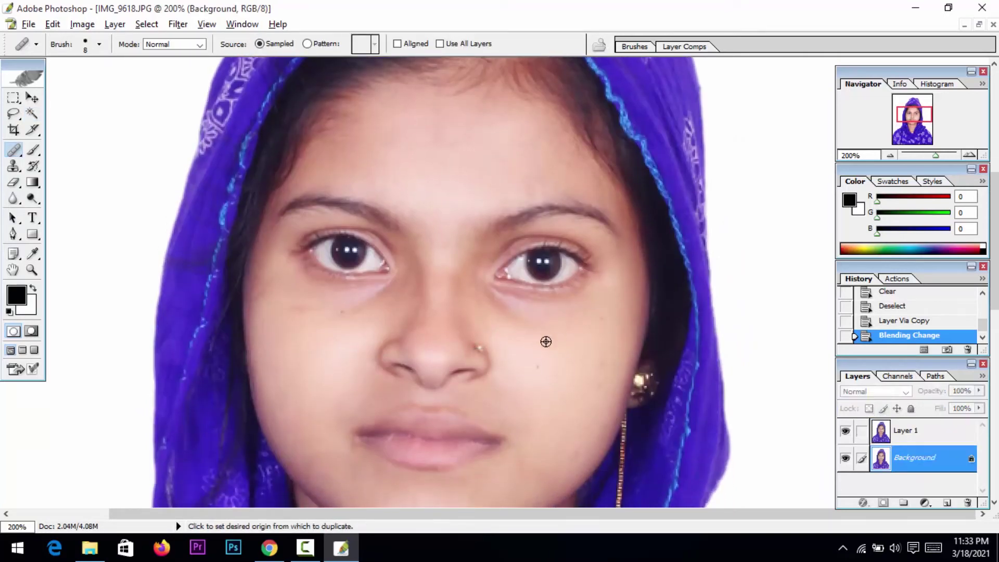
left_click(523, 330)
left_click(515, 325)
left_click(510, 323)
left_click(510, 323)
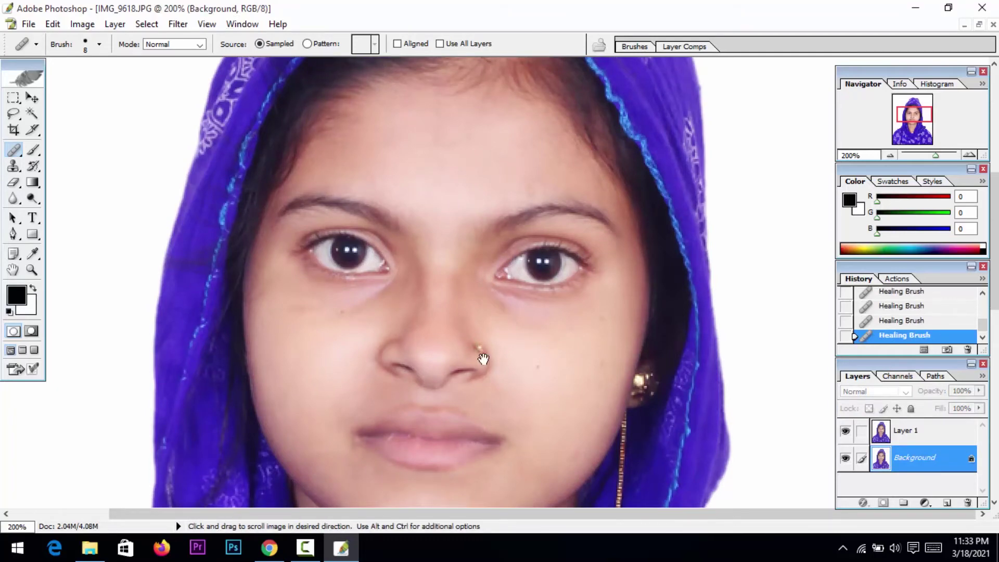
- Smooth the skin along the bridge of the nose with the Healing Brush, sampling clean skin nearby
left_click_drag(354, 326, 446, 273)
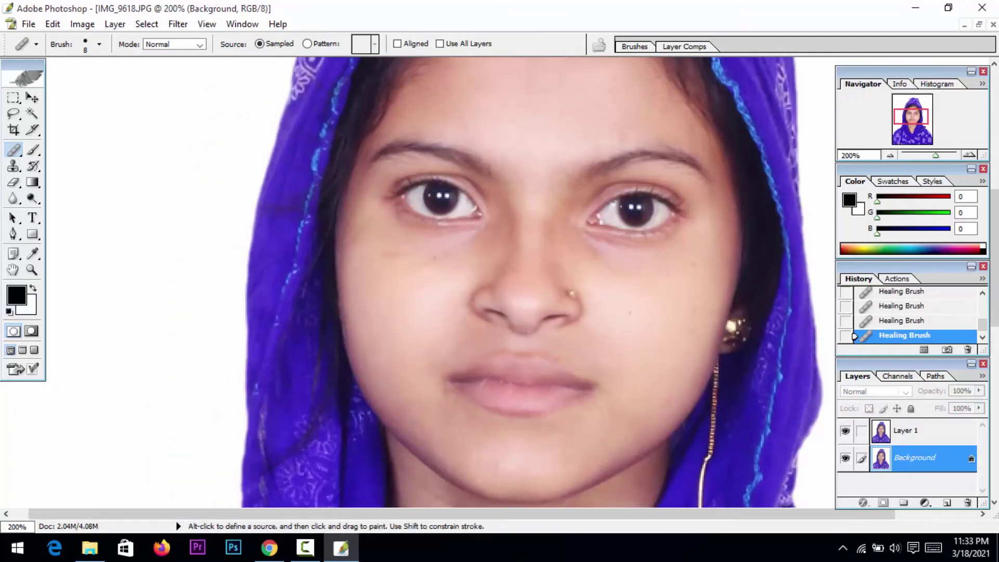
left_click_drag(482, 245, 482, 172)
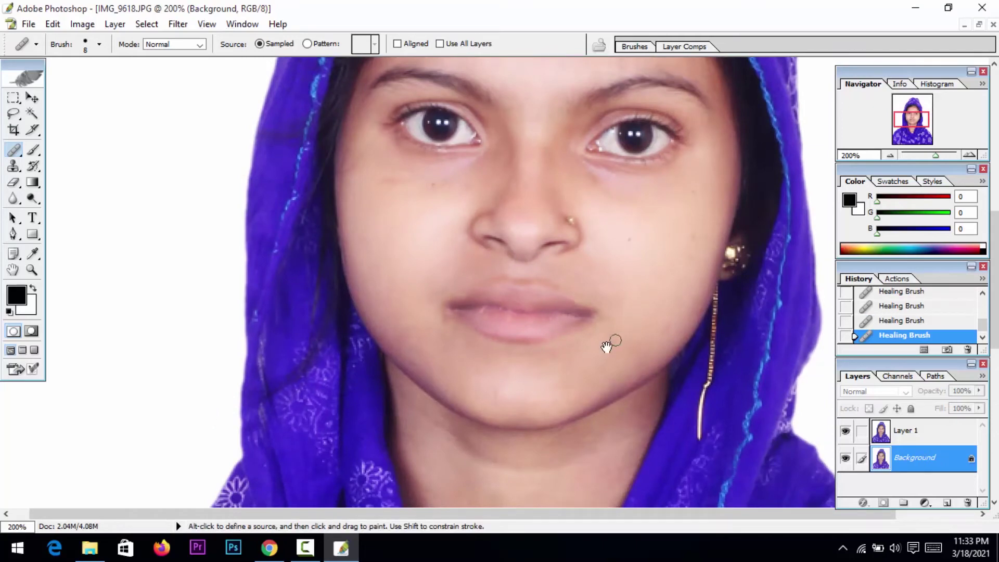
mouse_move(611, 341)
left_mouse_down()
mouse_move(626, 313)
mouse_move(597, 236)
left_mouse_up()
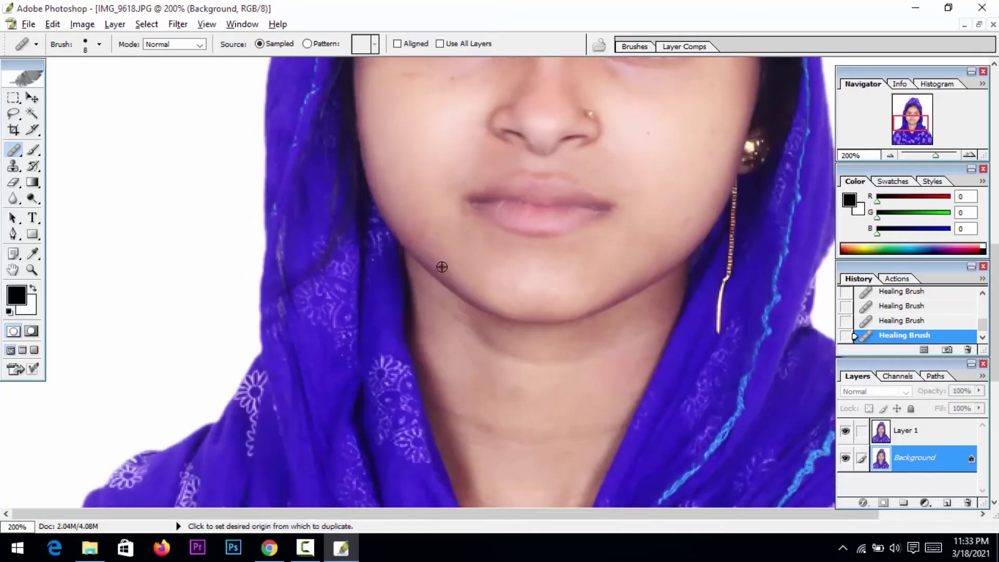
left_click_drag(460, 218, 453, 330)
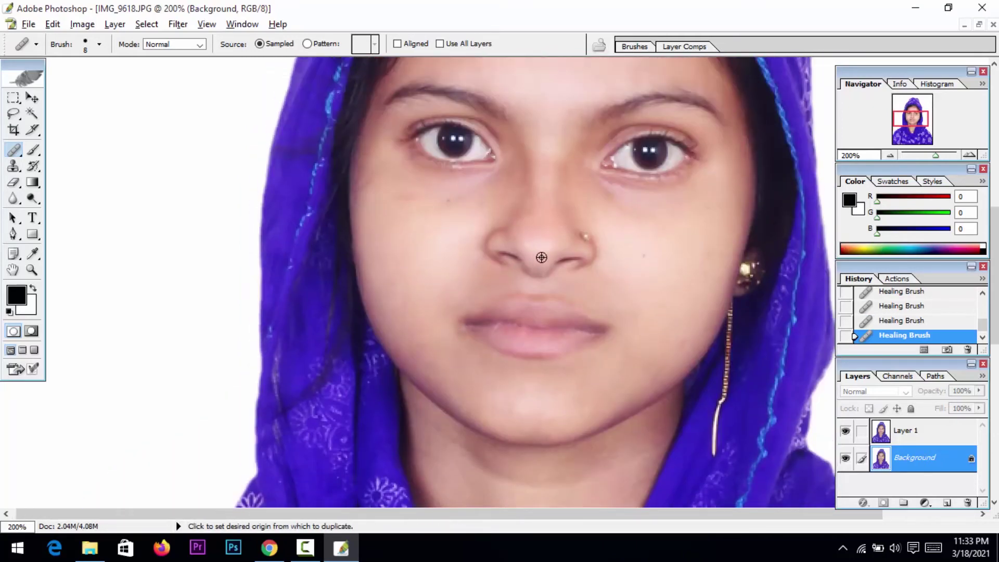
left_click(522, 242, "alt")
left_click_drag(547, 202, 549, 285)
left_click(558, 250, "alt")
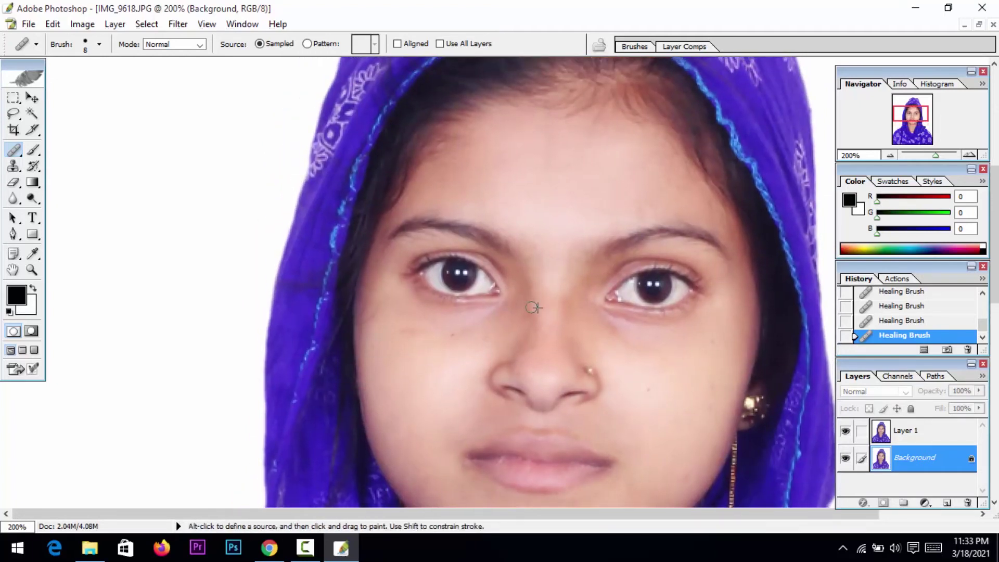
left_click_drag(552, 320, 552, 271)
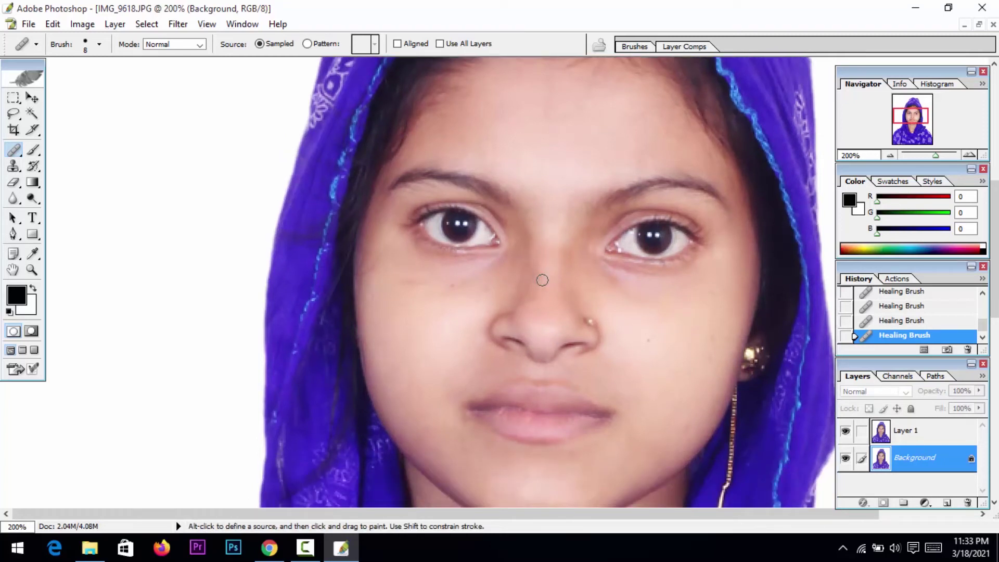
- Heal the dark spot on the cheek beside the nose stud and the uneven skin on the upper neck
left_click(669, 321, "alt")
left_click(607, 272)
left_click_drag(631, 333, 631, 258)
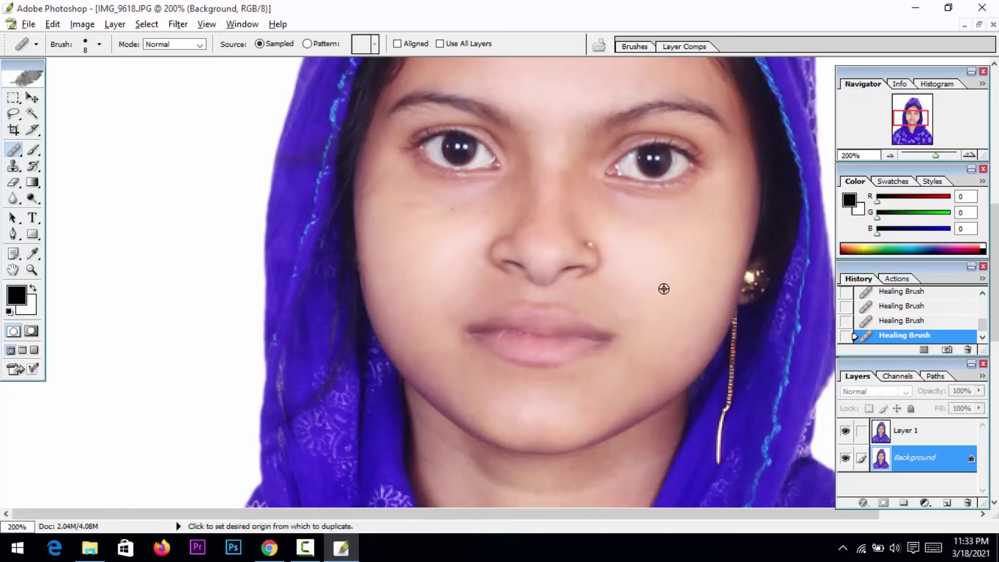
left_click_drag(635, 318, 654, 254)
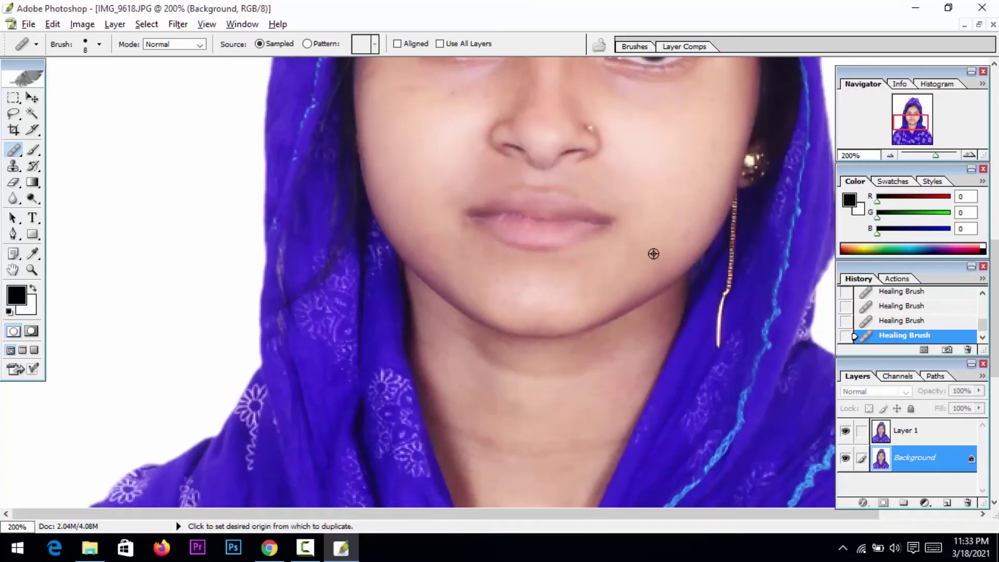
scroll(571, 317, "down", 2)
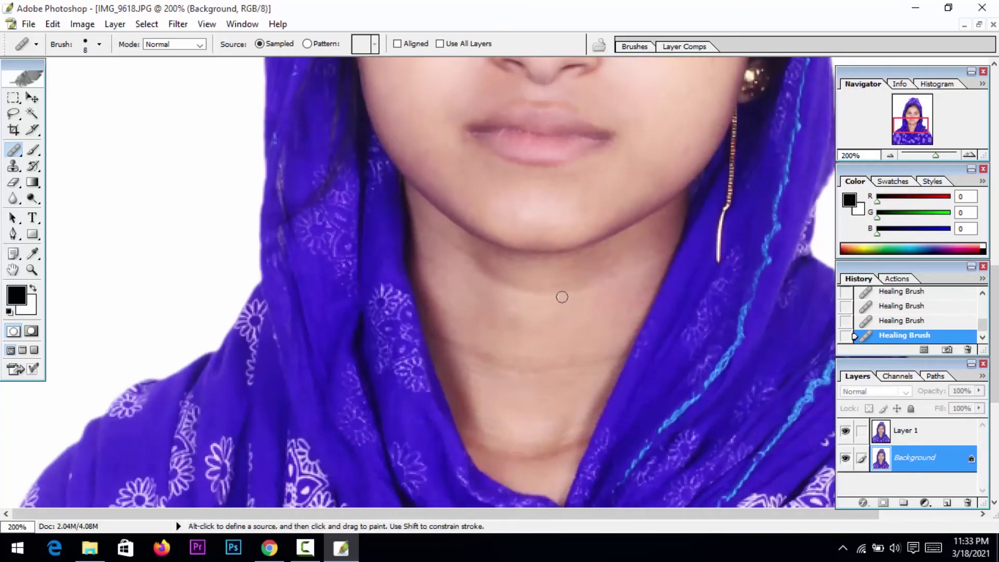
mouse_move(562, 297)
left_mouse_down()
mouse_move(498, 291)
mouse_move(483, 278)
mouse_move(537, 297)
mouse_move(618, 273)
left_mouse_up()
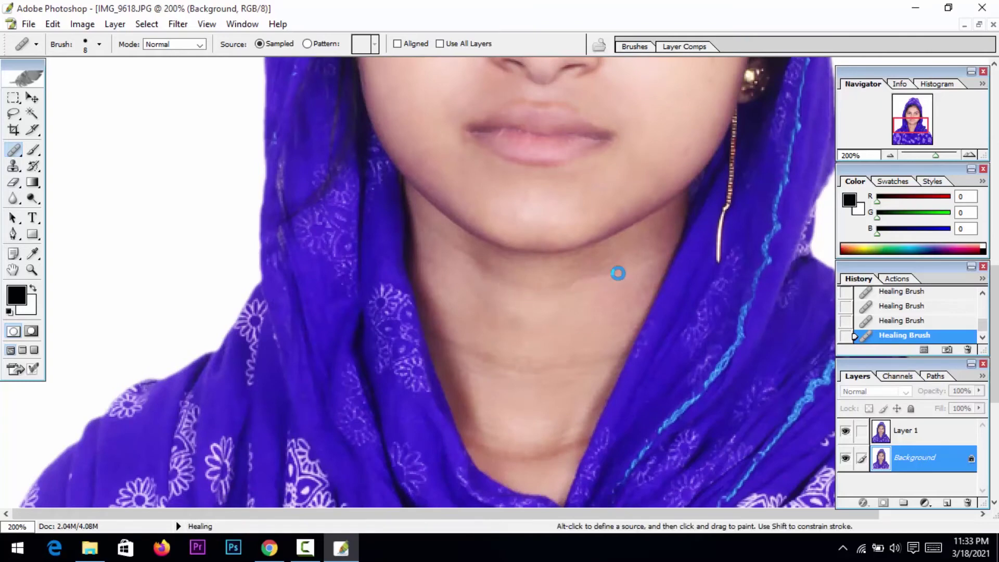
- Apply the Noiseware Professional filter with its Default settings to the Background layer
key("z")
left_click(528, 364, "alt")
left_click(527, 364, "alt")
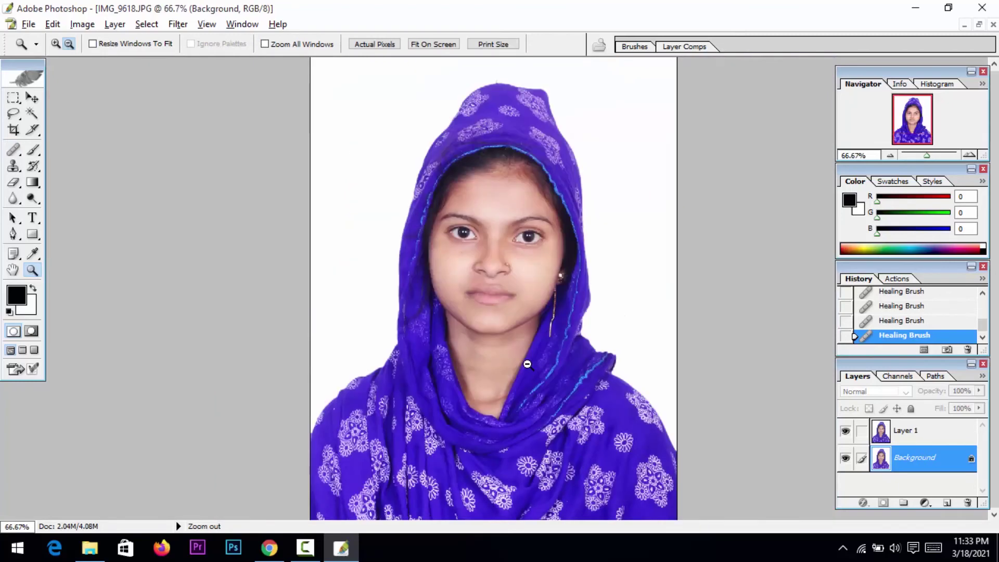
left_click_drag(397, 179, 658, 521)
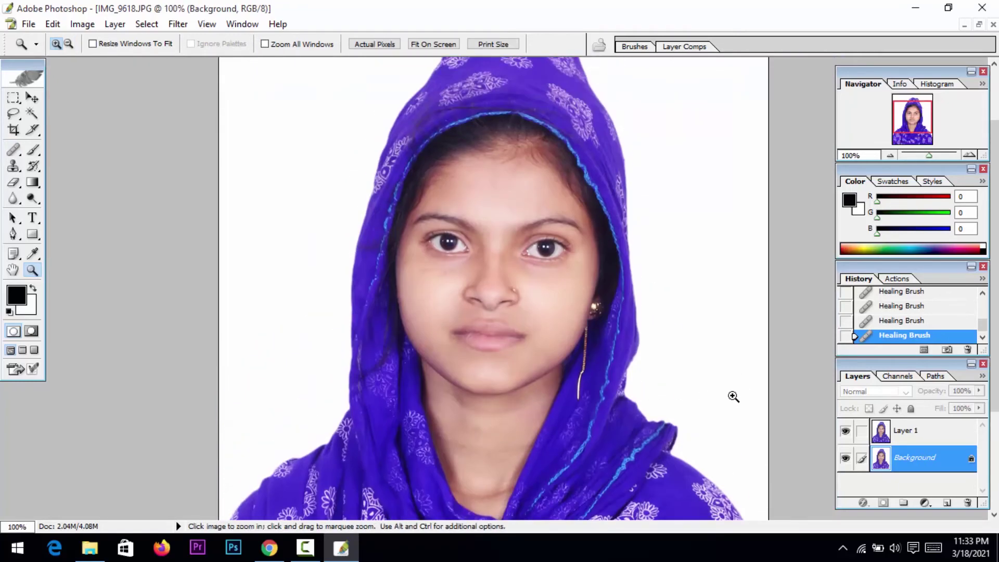
left_click(885, 434)
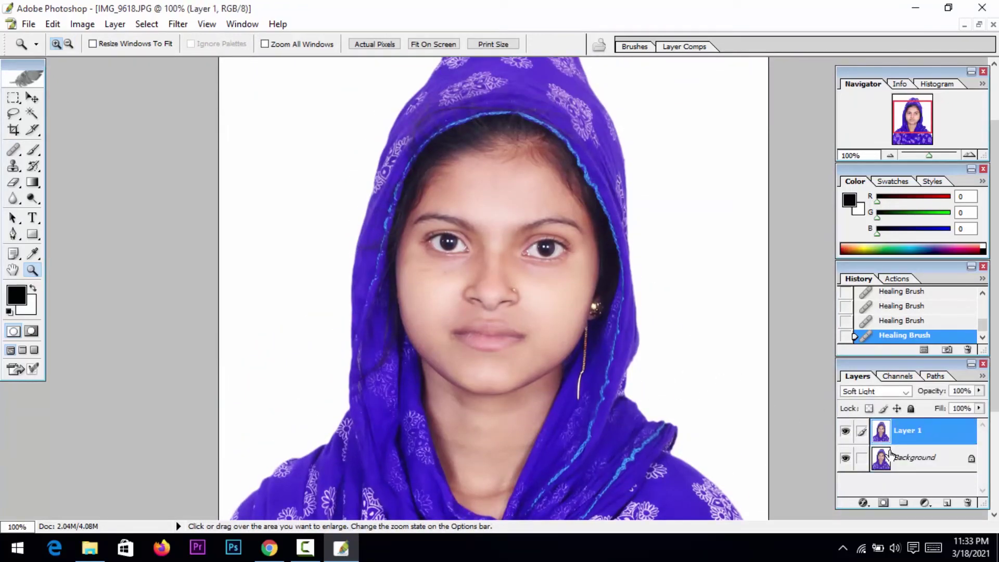
left_click(891, 454)
left_click(177, 24)
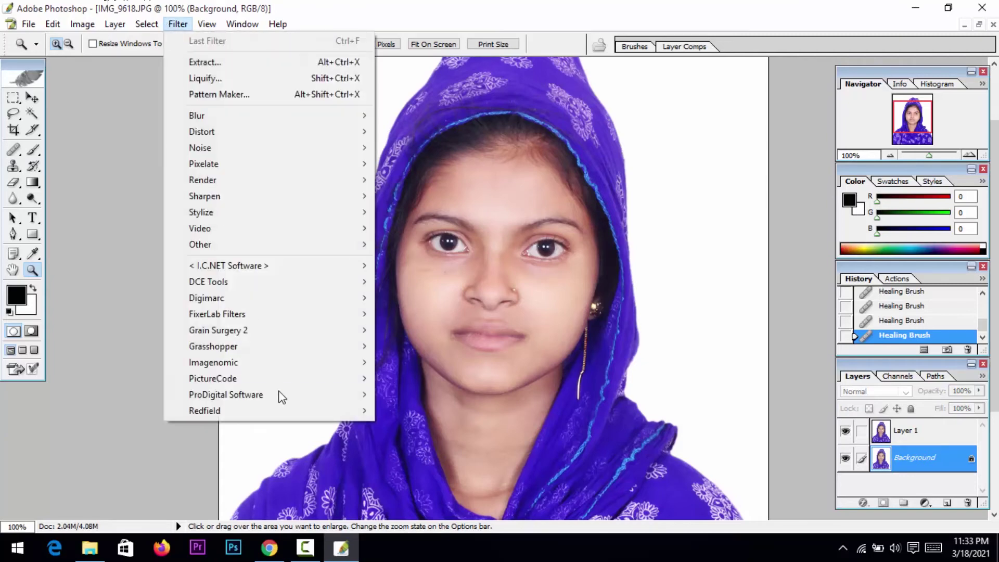
mouse_move(274, 363)
left_click(395, 363)
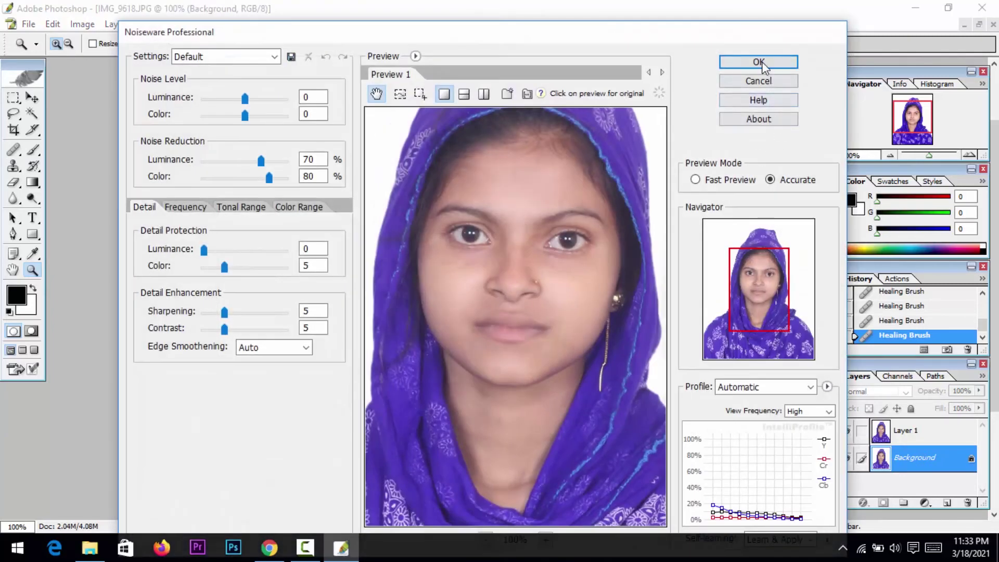
left_click(758, 62)
- Apply the Noise Ninja filter with its automatic profile to the Background layer
left_click(499, 261)
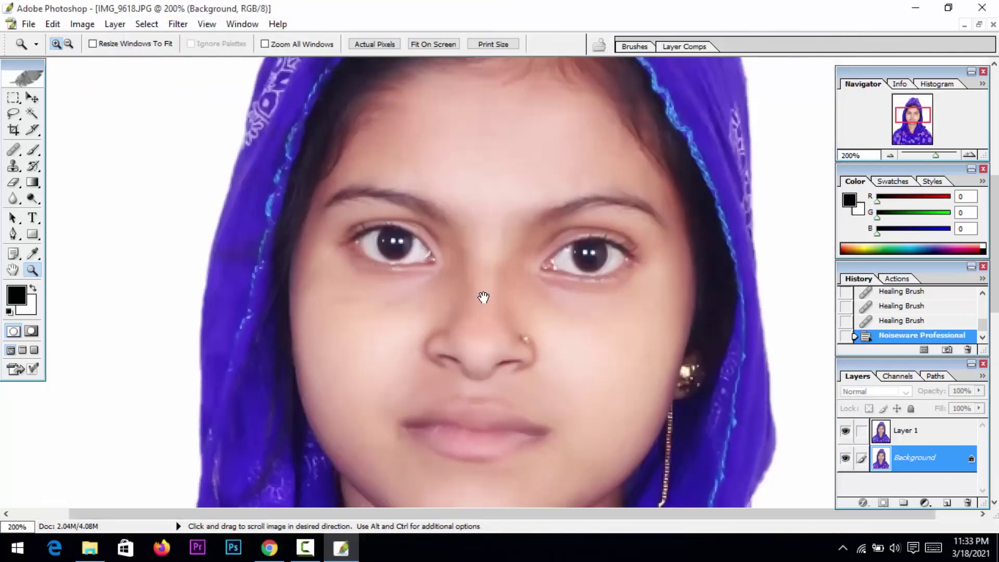
left_click_drag(483, 297, 462, 152)
left_click(178, 24)
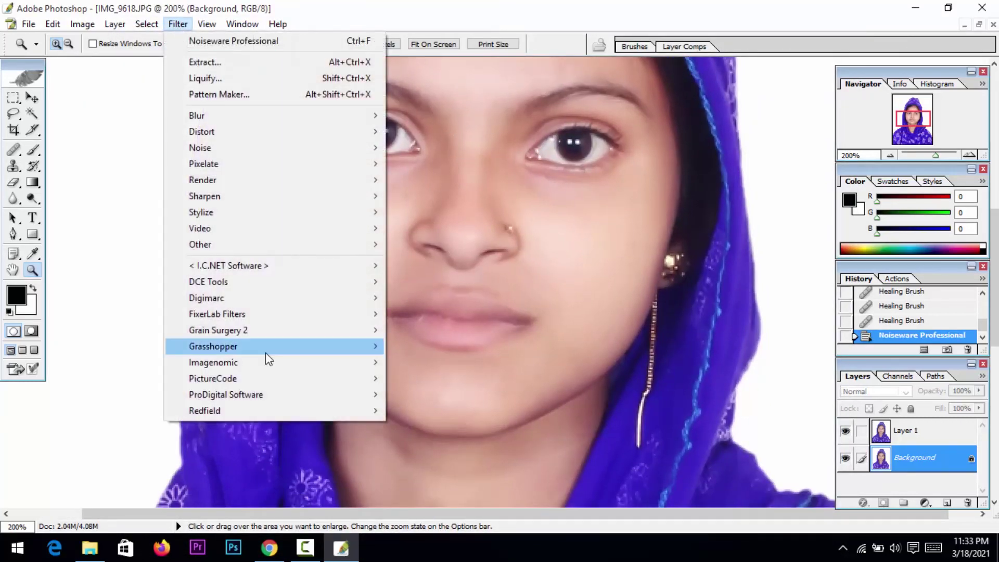
mouse_move(264, 379)
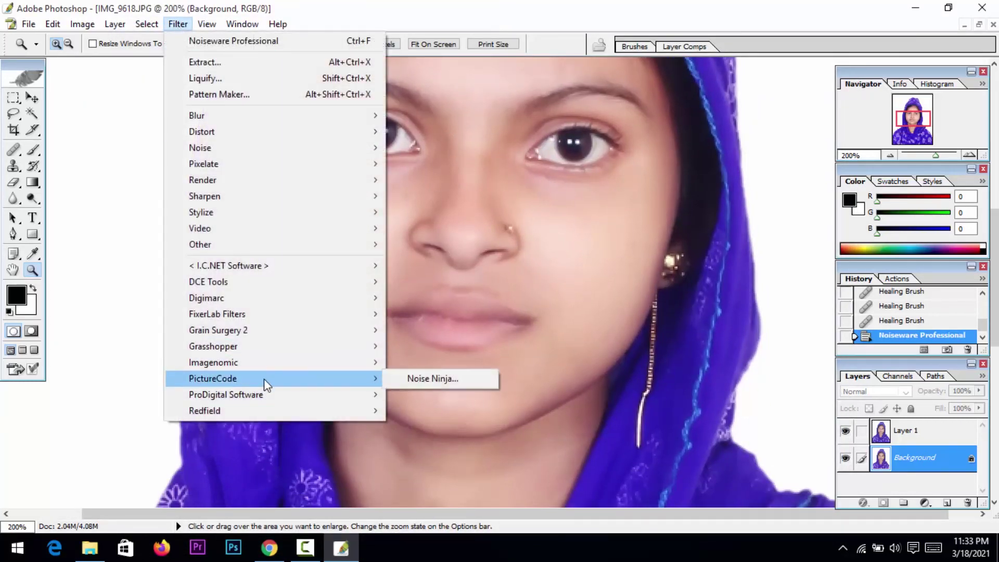
left_click(414, 379)
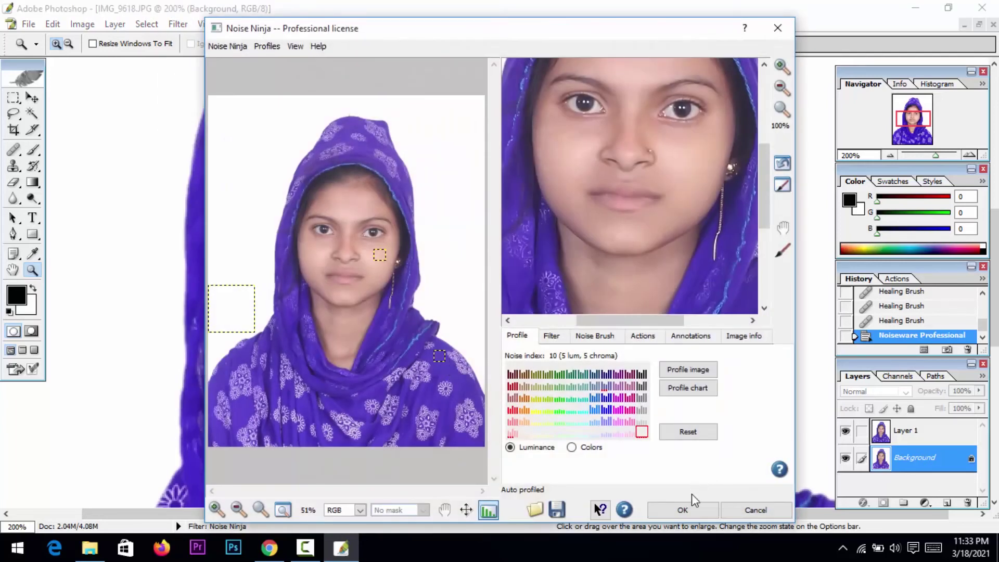
left_click(691, 506)
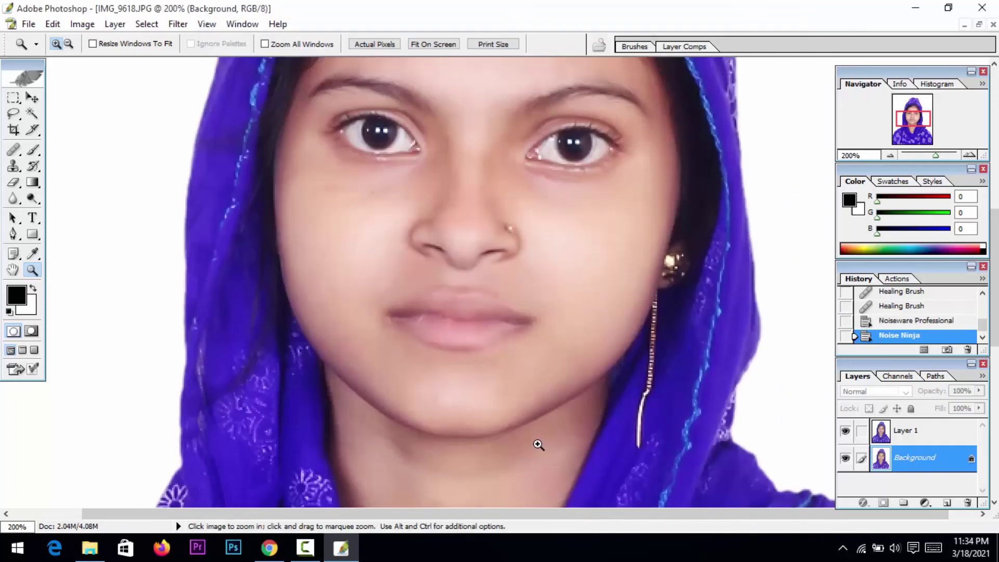
- View the whole retouched portrait at 50%
left_click(528, 436, "alt")
left_click(526, 436, "alt")
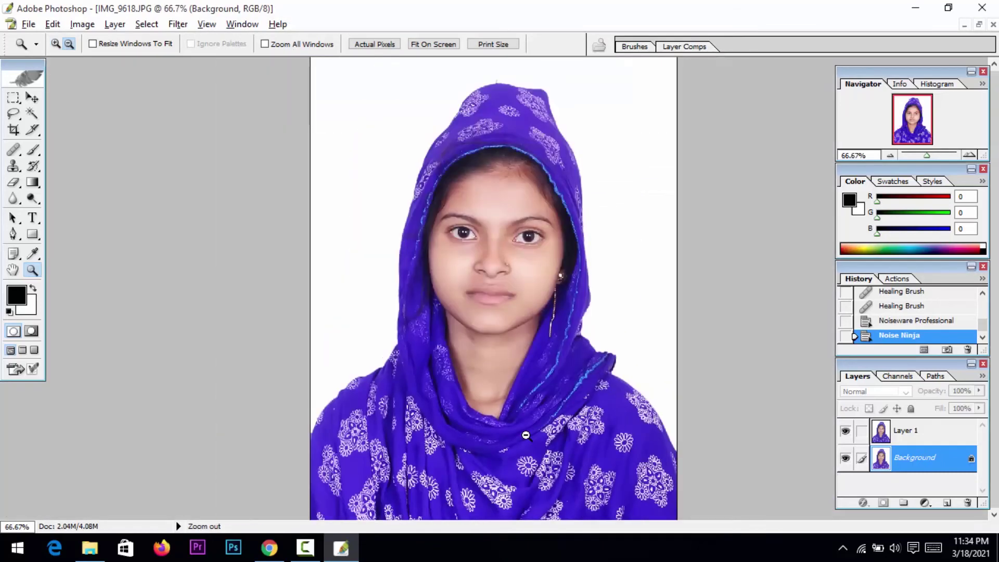
left_click(505, 417, "alt")
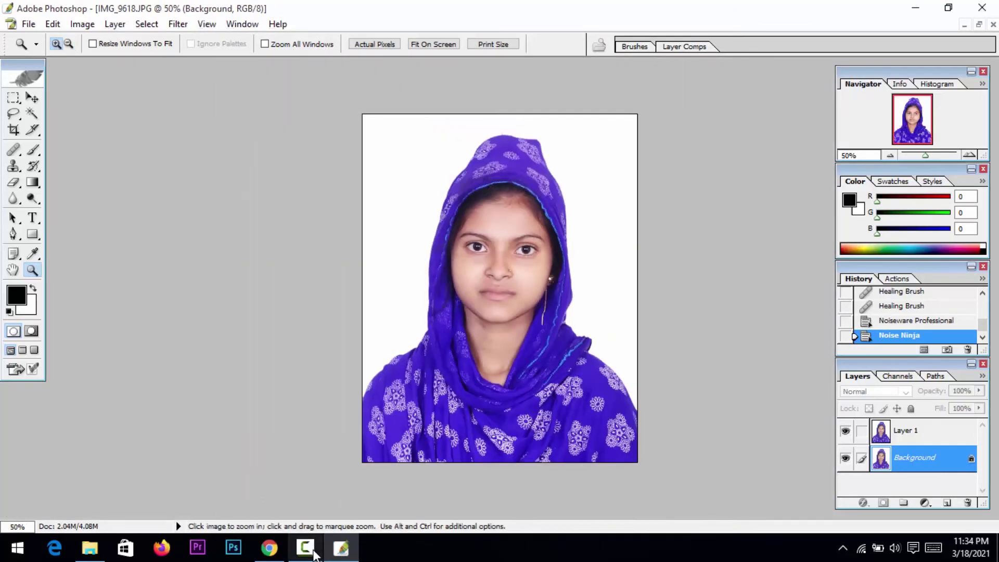
left_click(313, 555)
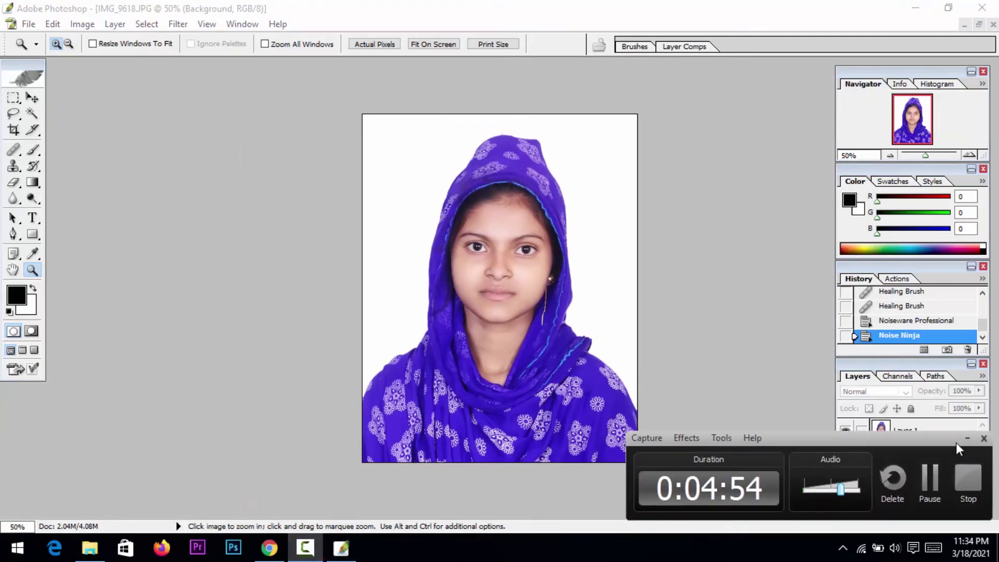
left_click(967, 438)
left_click(918, 433)
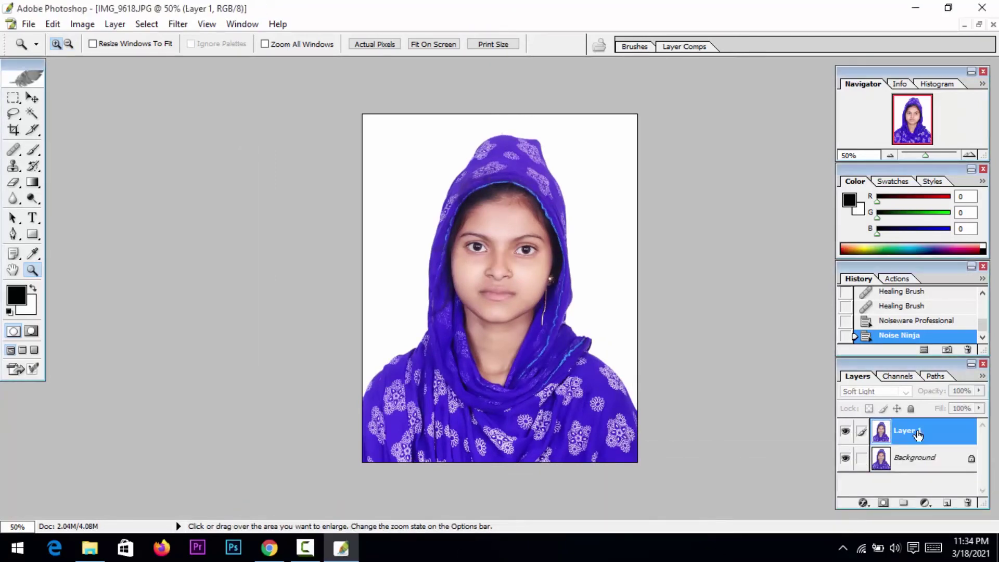
left_click(911, 460)
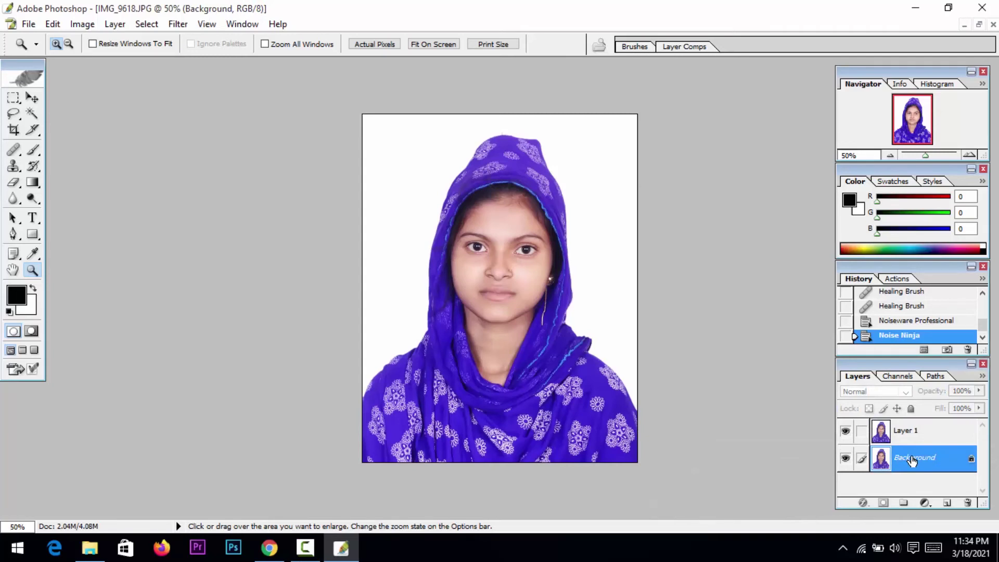